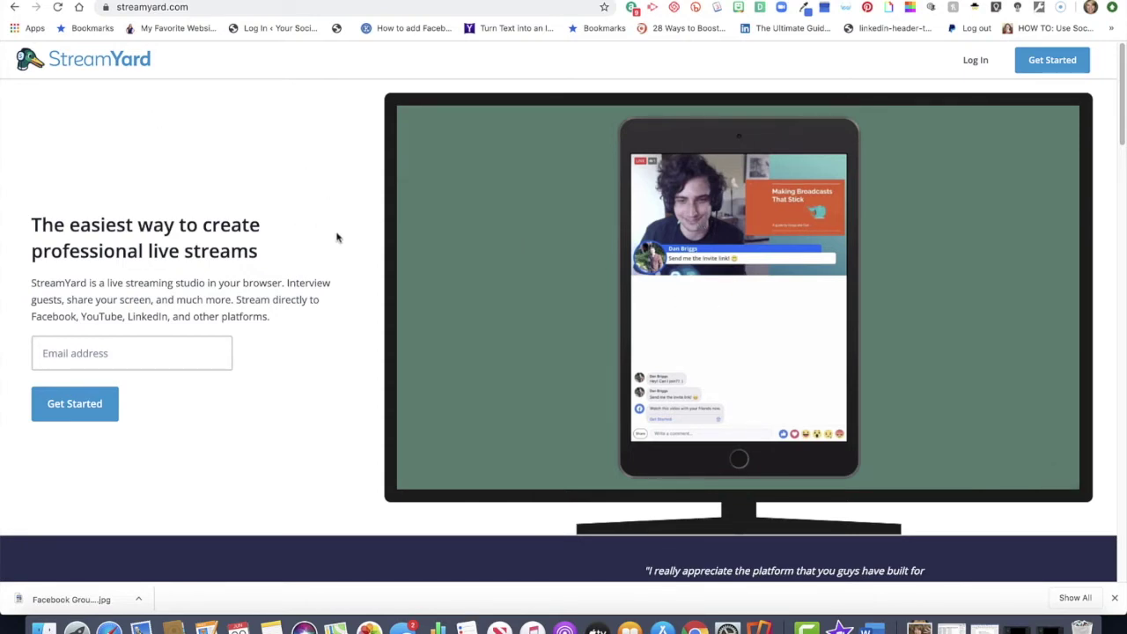
Browse the StreamYard home page and open the pricing page linked in its footer
scroll(343, 242, down, 1)
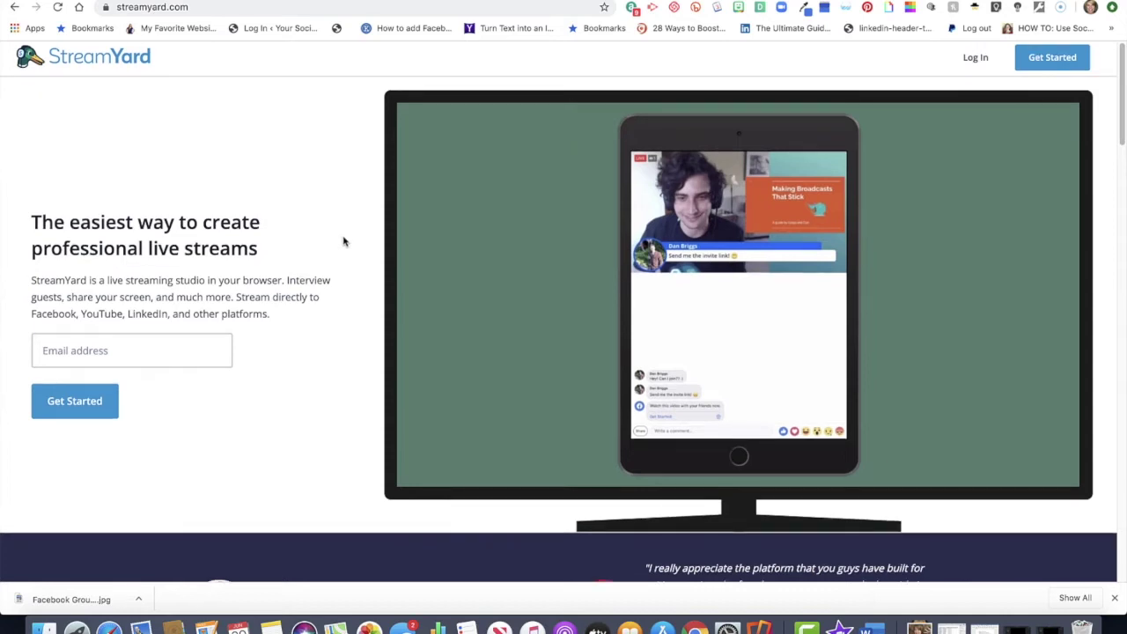
scroll(344, 241, down, 6)
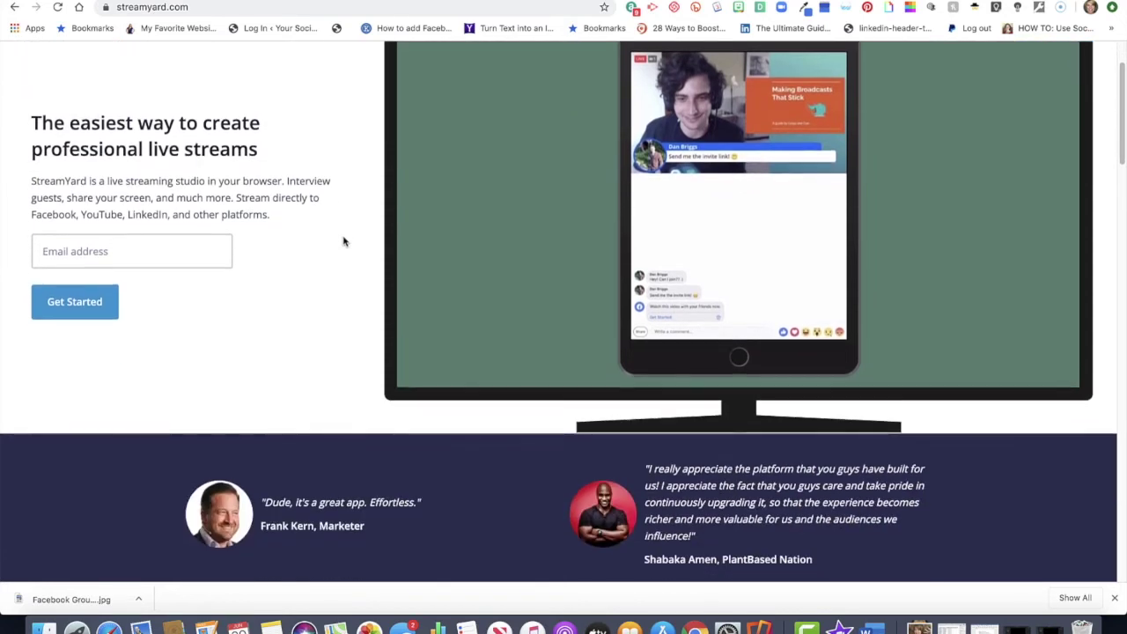
scroll(343, 241, down, 15)
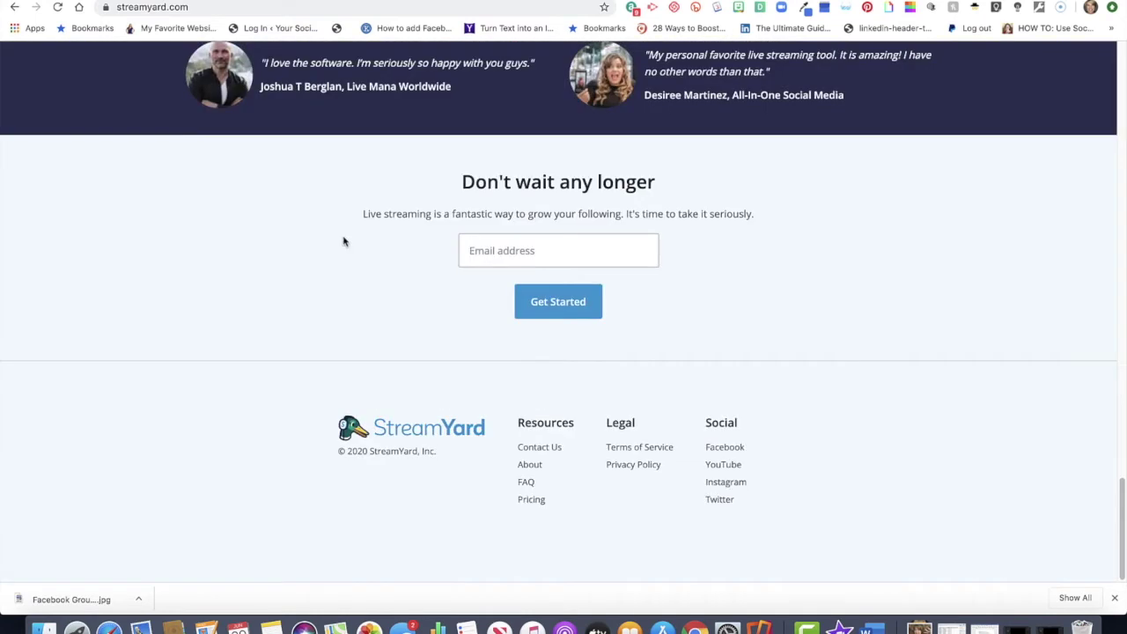
click(536, 500)
scroll(535, 502, up, 5)
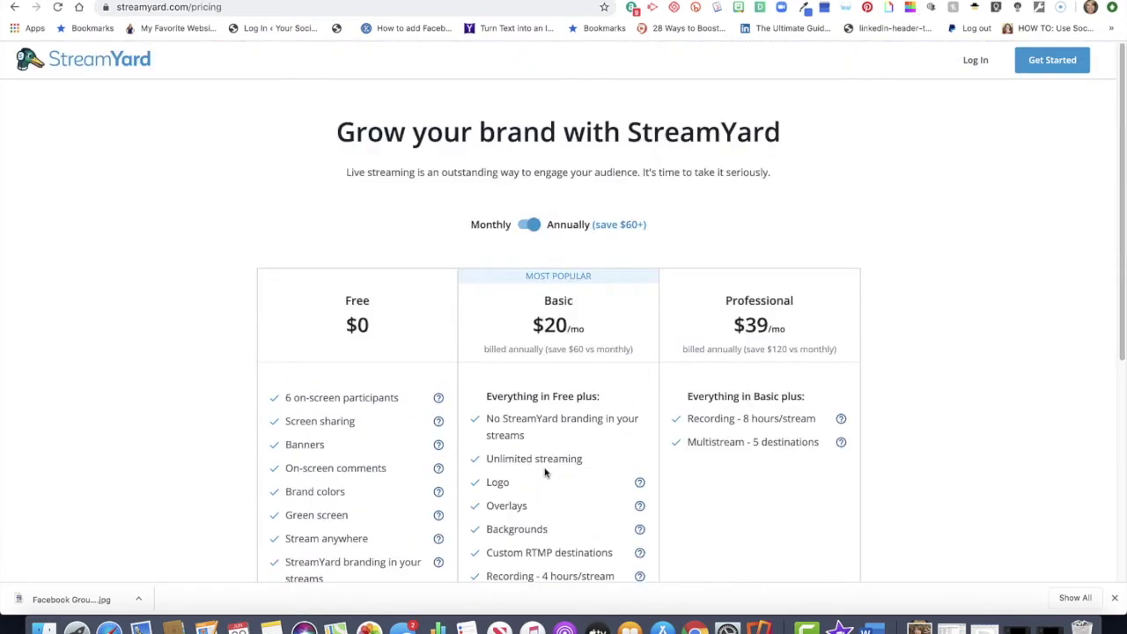
Switch the plan prices to monthly billing and compare the features of the Free, Basic and Professional plans
scroll(413, 364, down, 1)
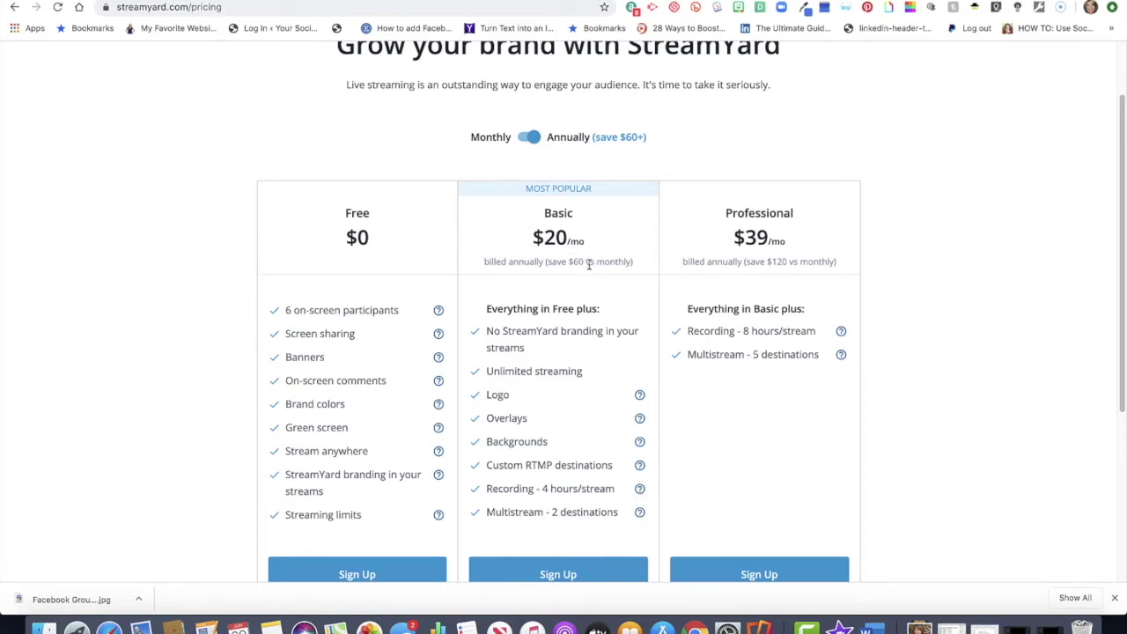
click(526, 139)
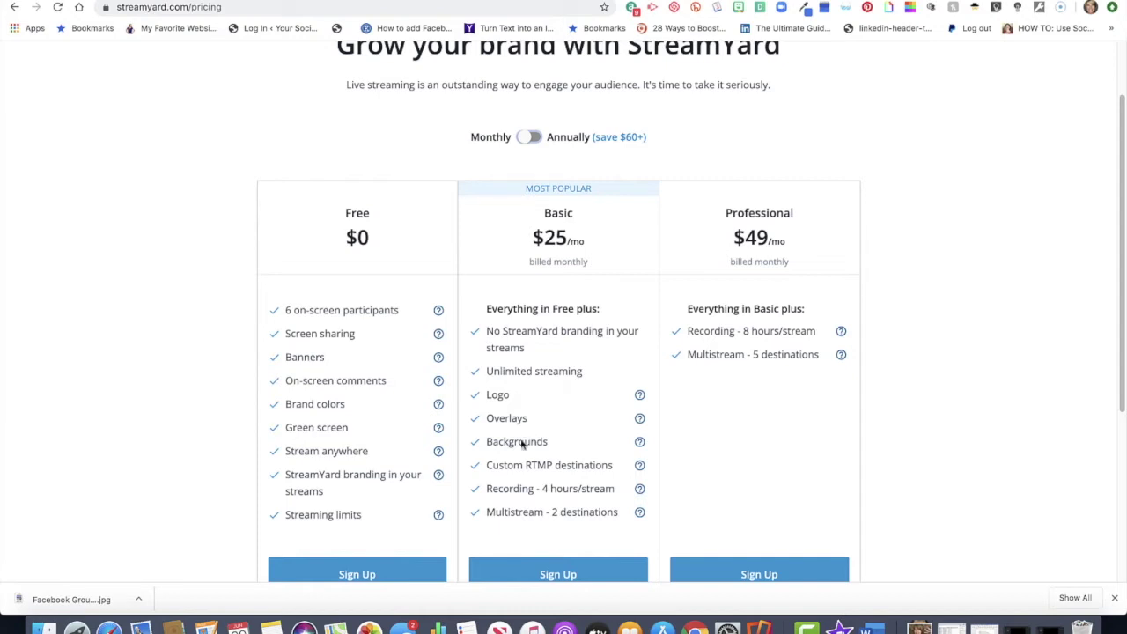
mouse_move(439, 519)
scroll(526, 517, up, 2)
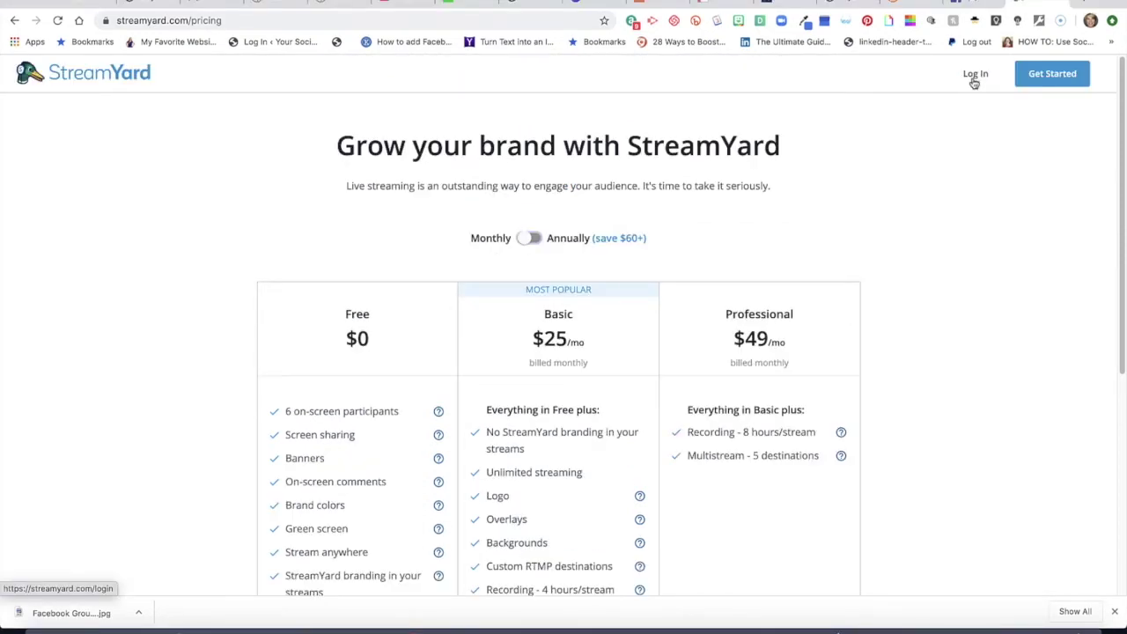
Log in to the StreamYard account and open the choices for adding a streaming destination
click(975, 78)
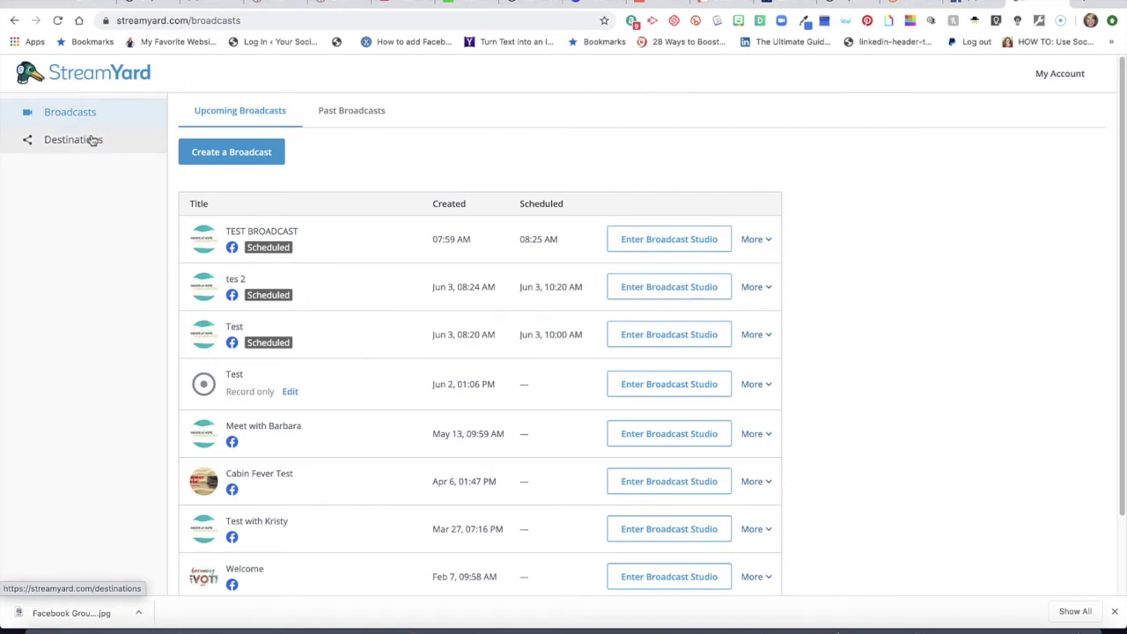
click(64, 141)
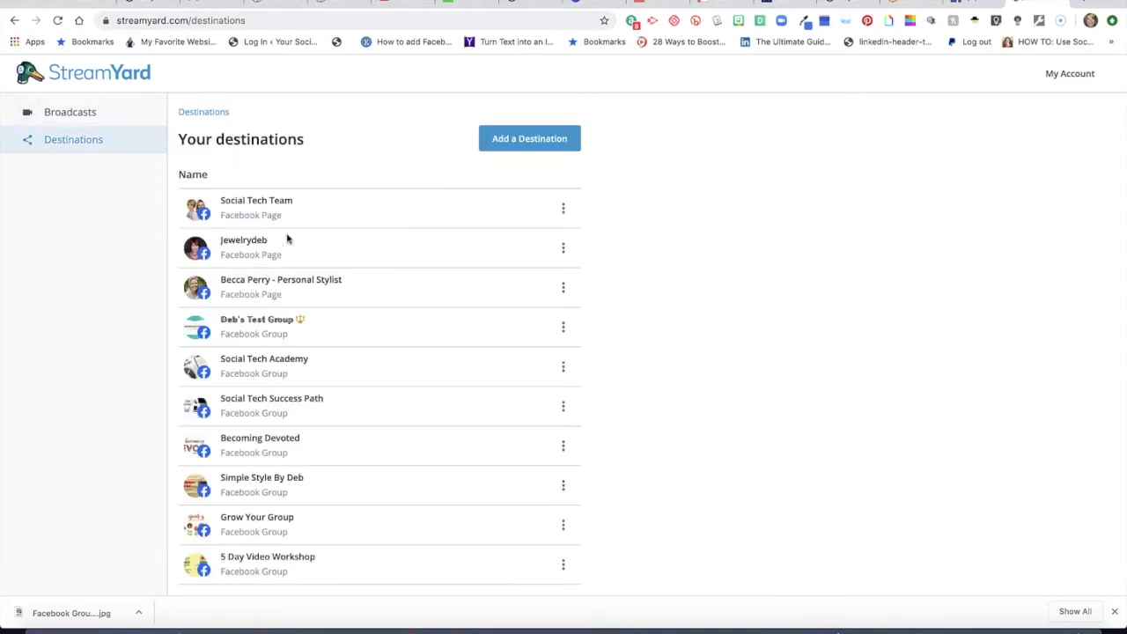
click(571, 143)
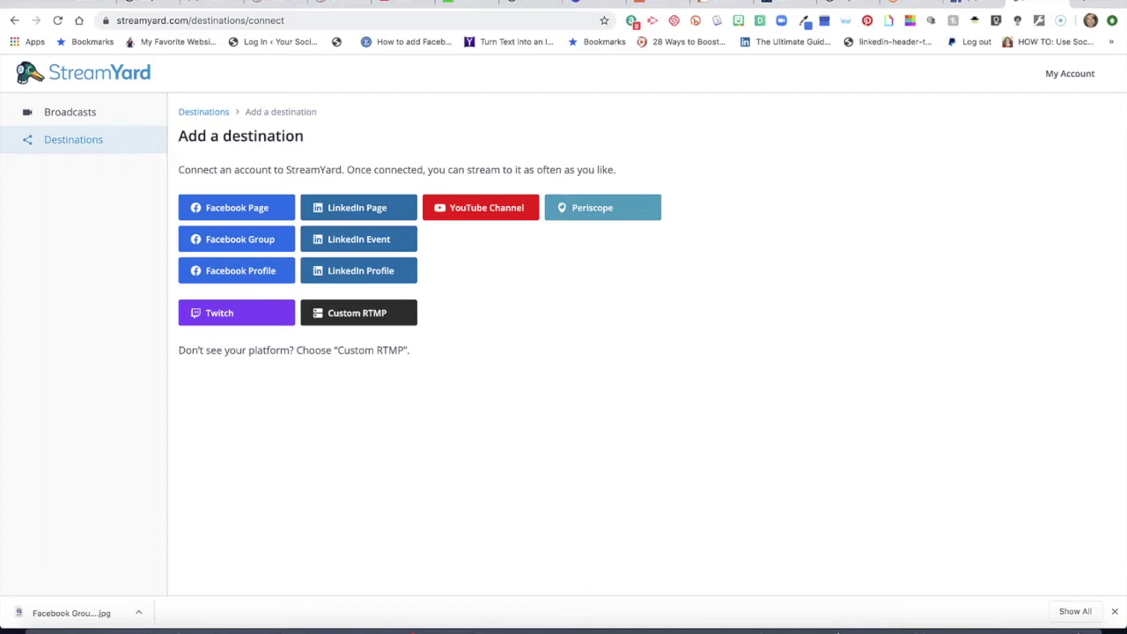
Switch to the Facebook test group, open its group settings and check that StreamYard is among the group's apps
click(960, 5)
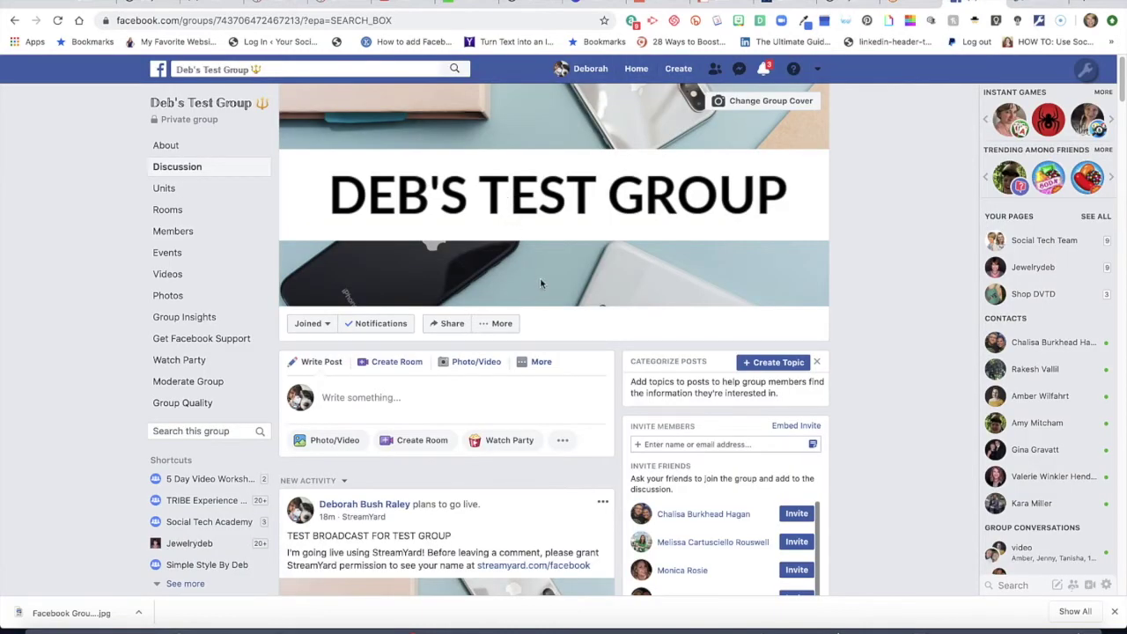
click(495, 325)
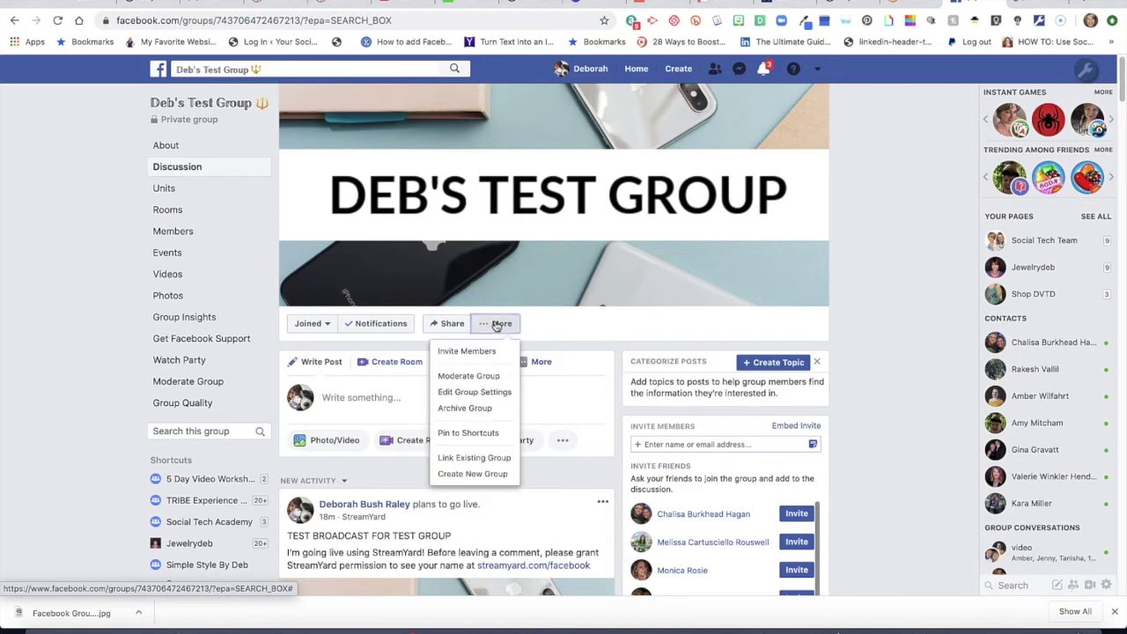
click(476, 392)
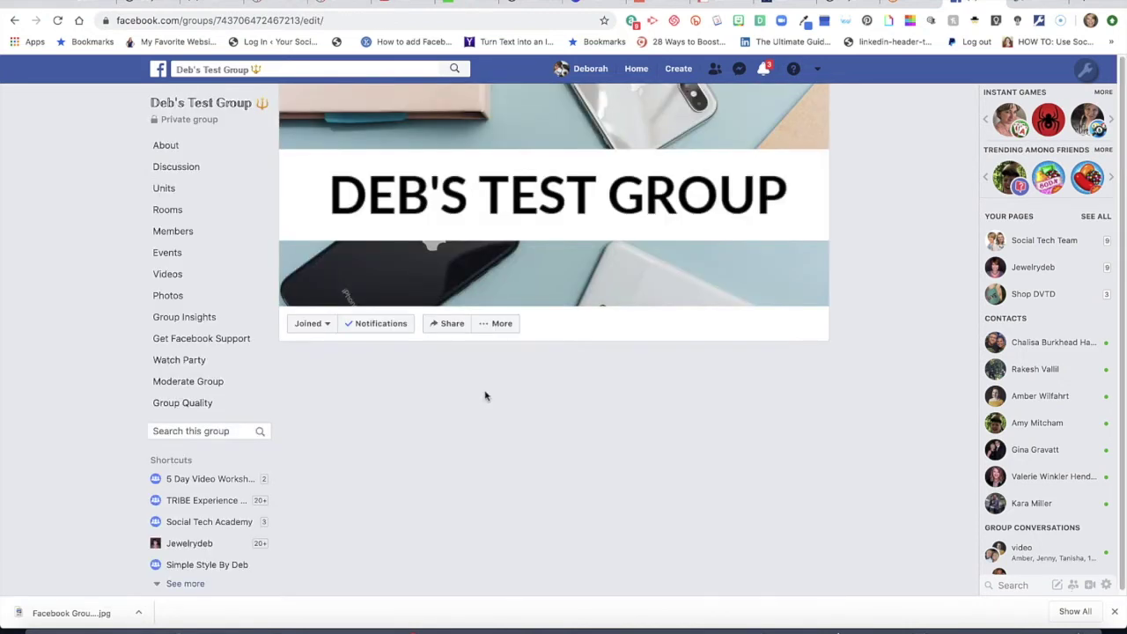
scroll(484, 397, down, 5)
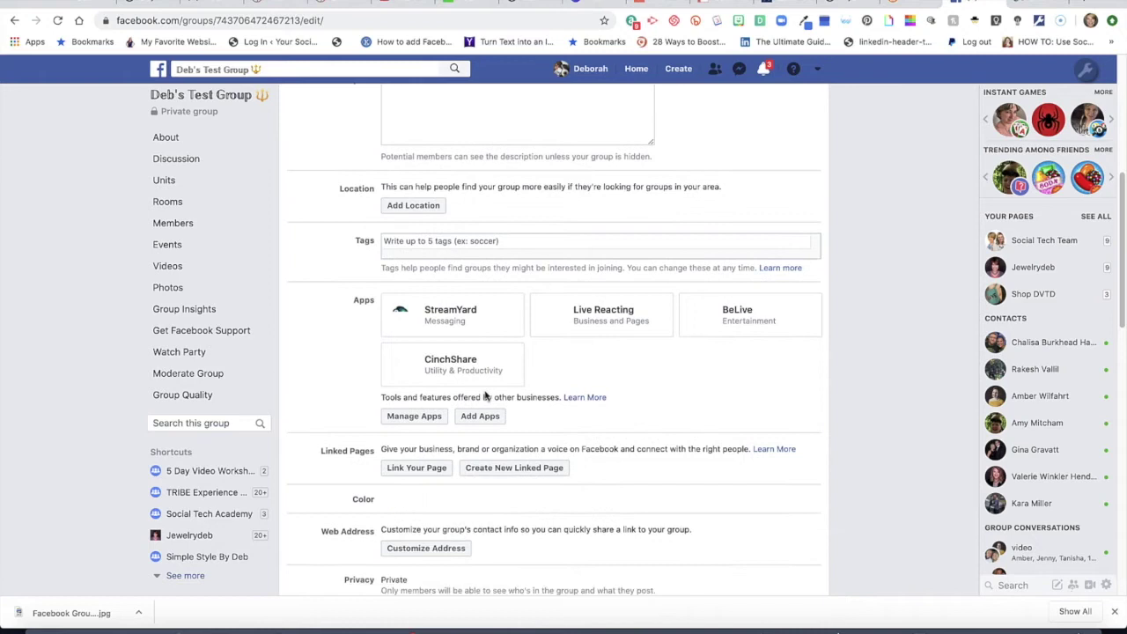
scroll(485, 393, up, 2)
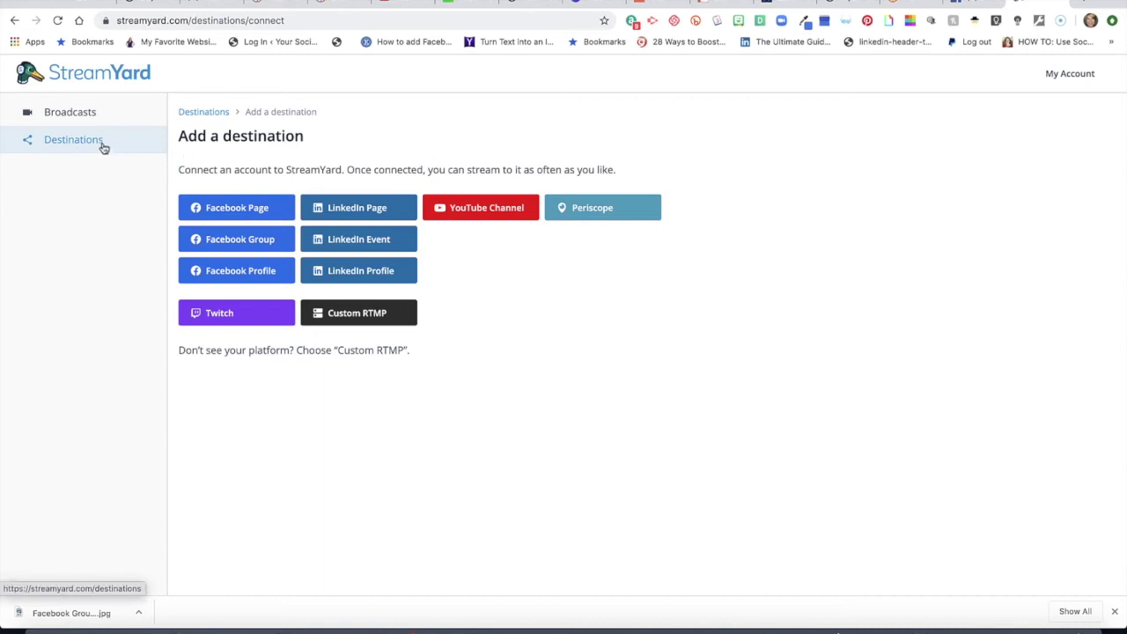
Return to StreamYard and set up a broadcast to the Facebook test group titled "Second Test" with the description "Second test for training"
click(70, 141)
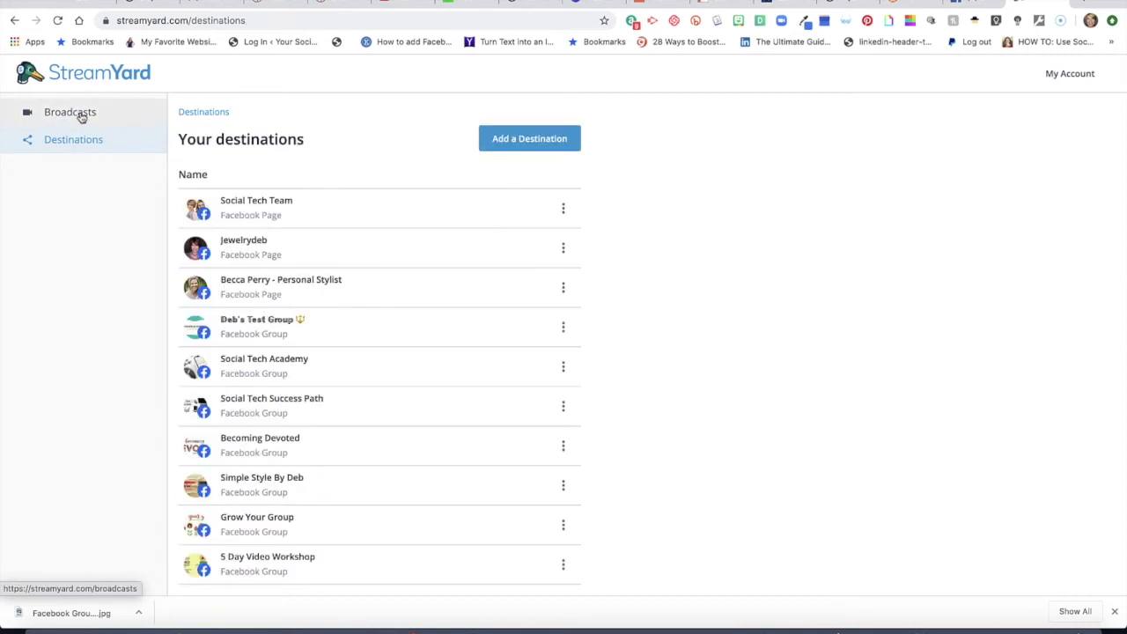
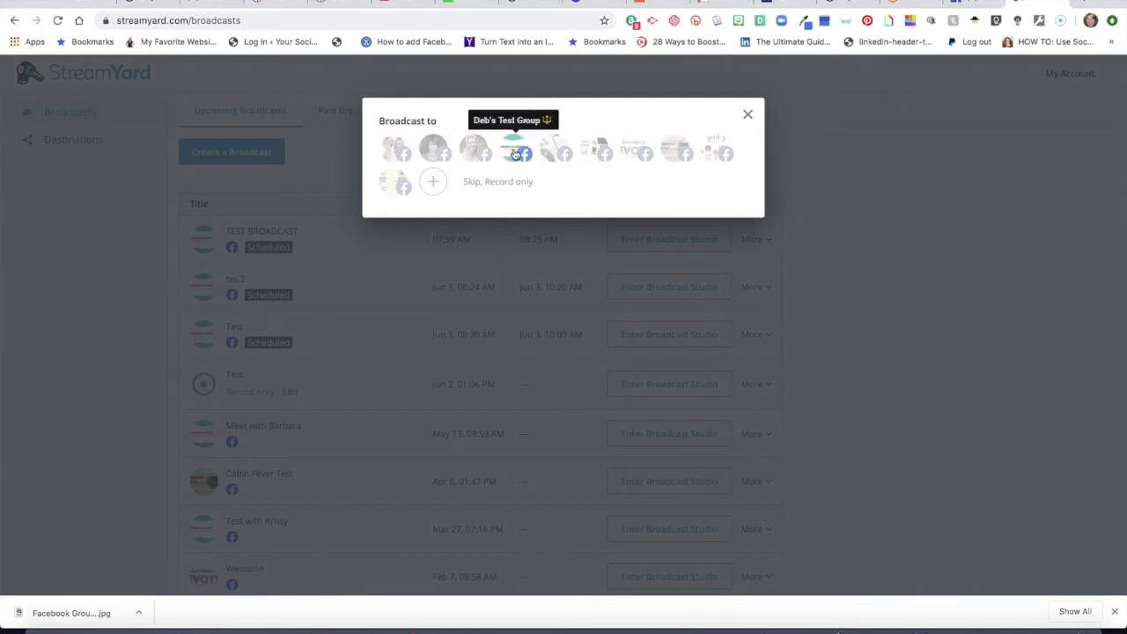
click(515, 152)
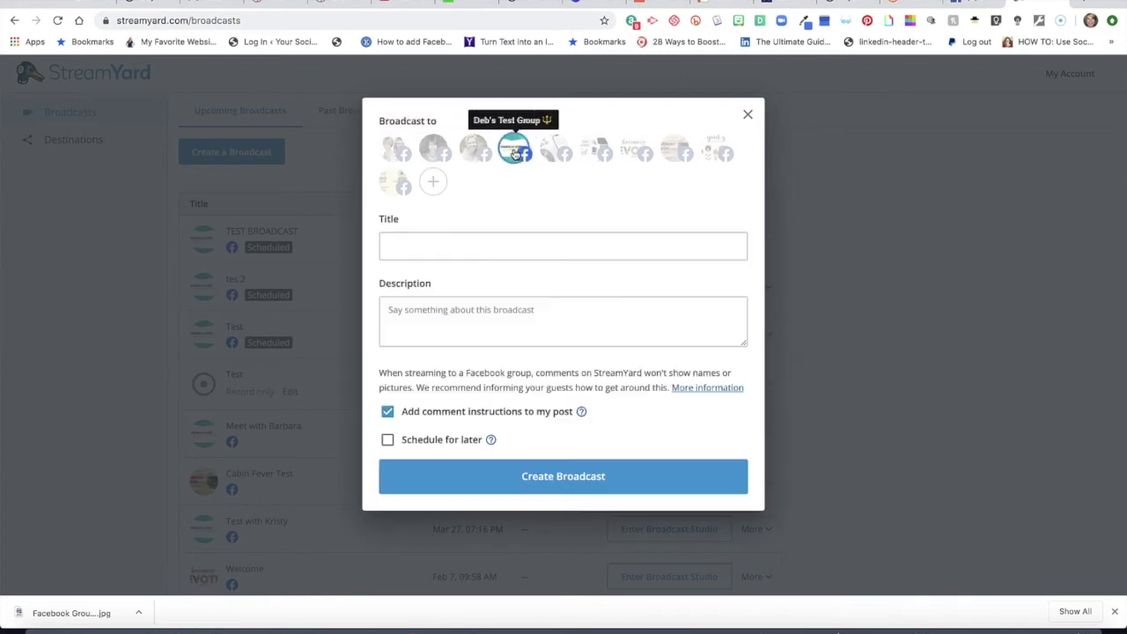
click(441, 244)
text(Second Test)
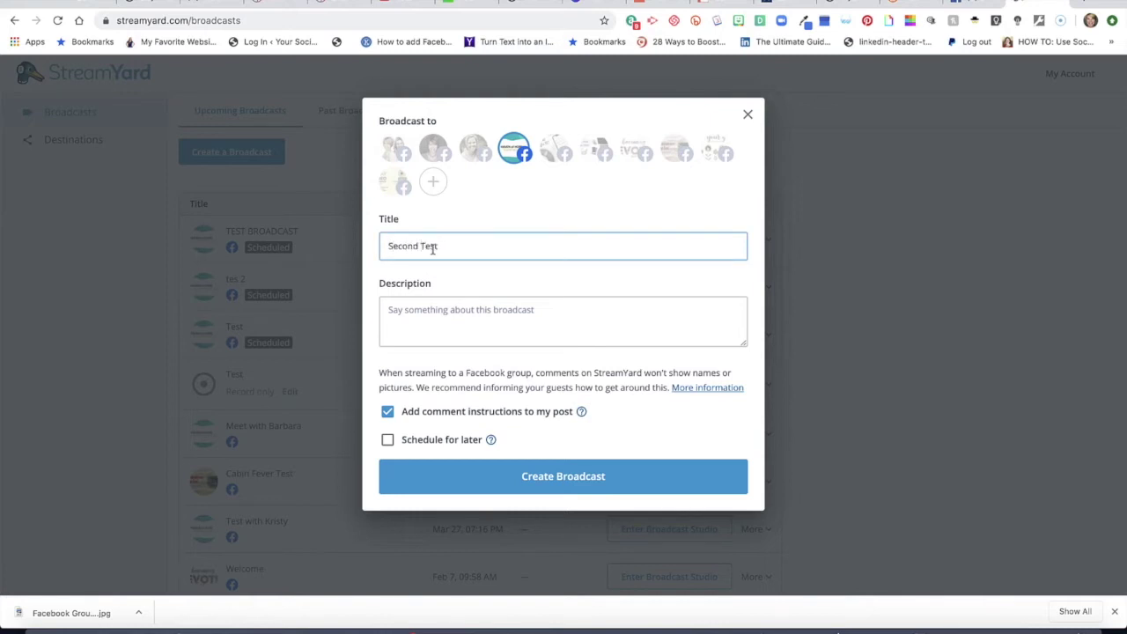
click(395, 310)
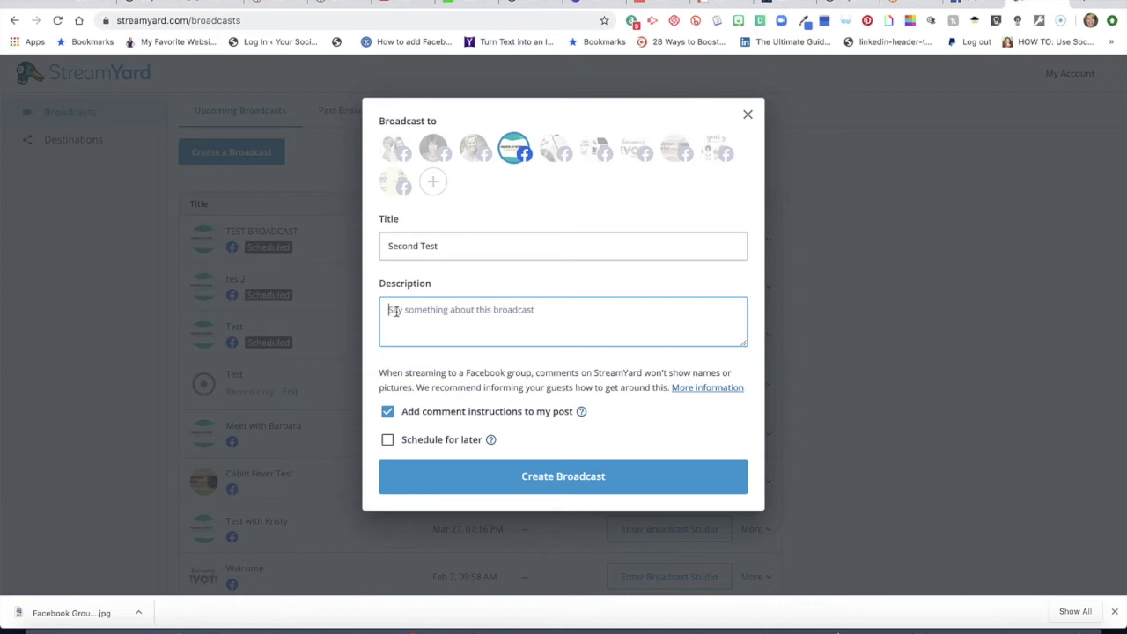
text(Second test for training)
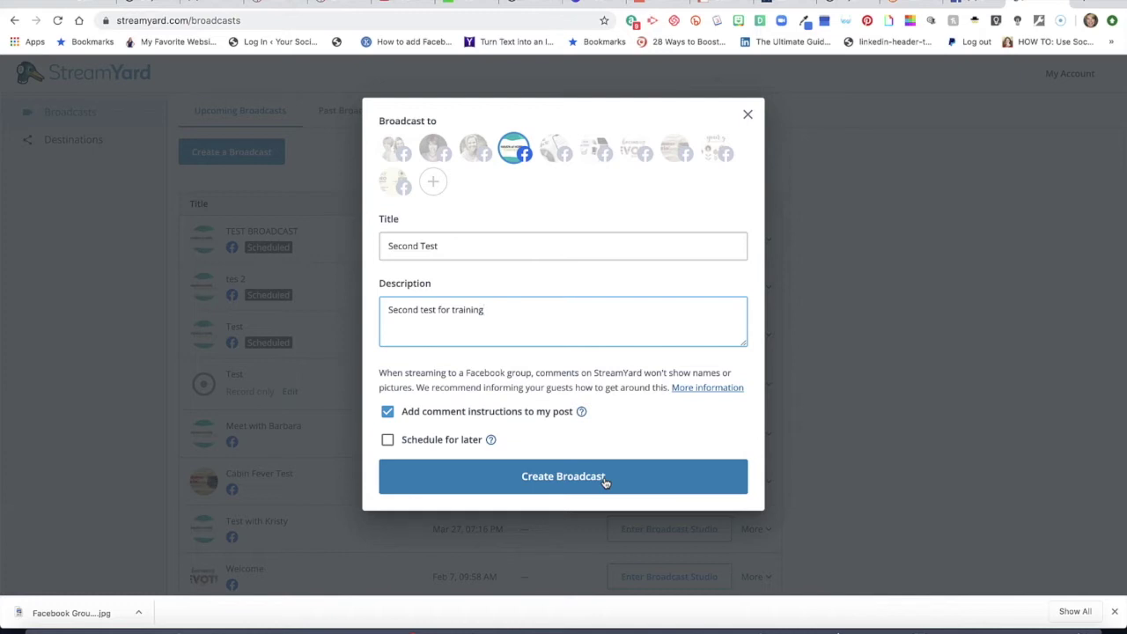
Create the broadcast as scheduled for today at 08:50 AM, using the unnumbered PNG of the two presenters from the Logo folder as thumbnail
click(388, 440)
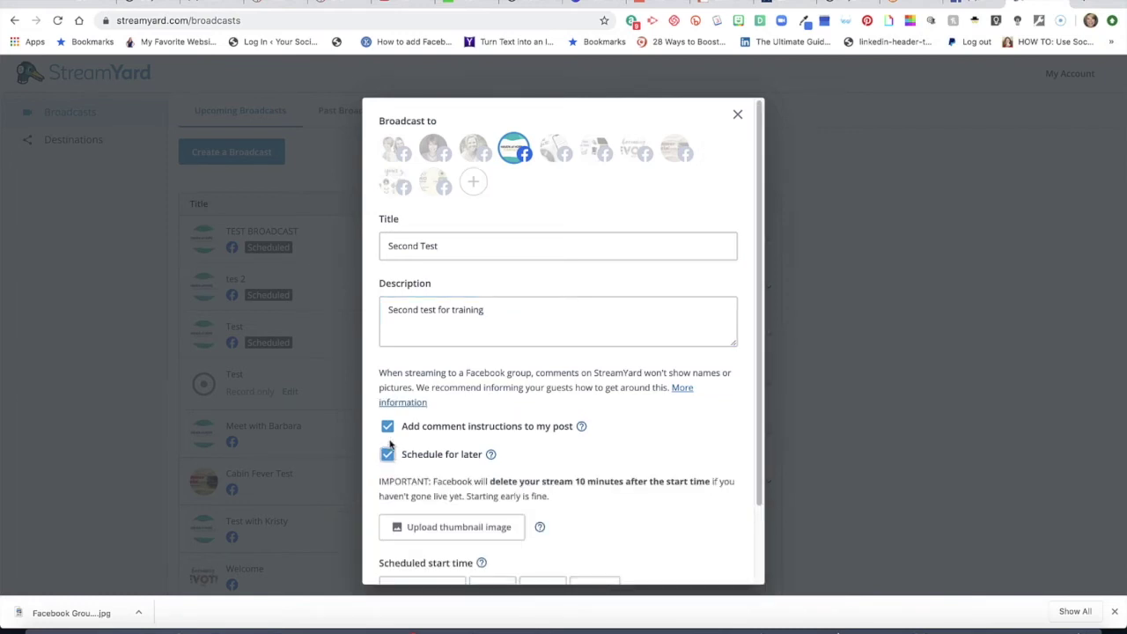
scroll(498, 449, down, 2)
click(480, 450)
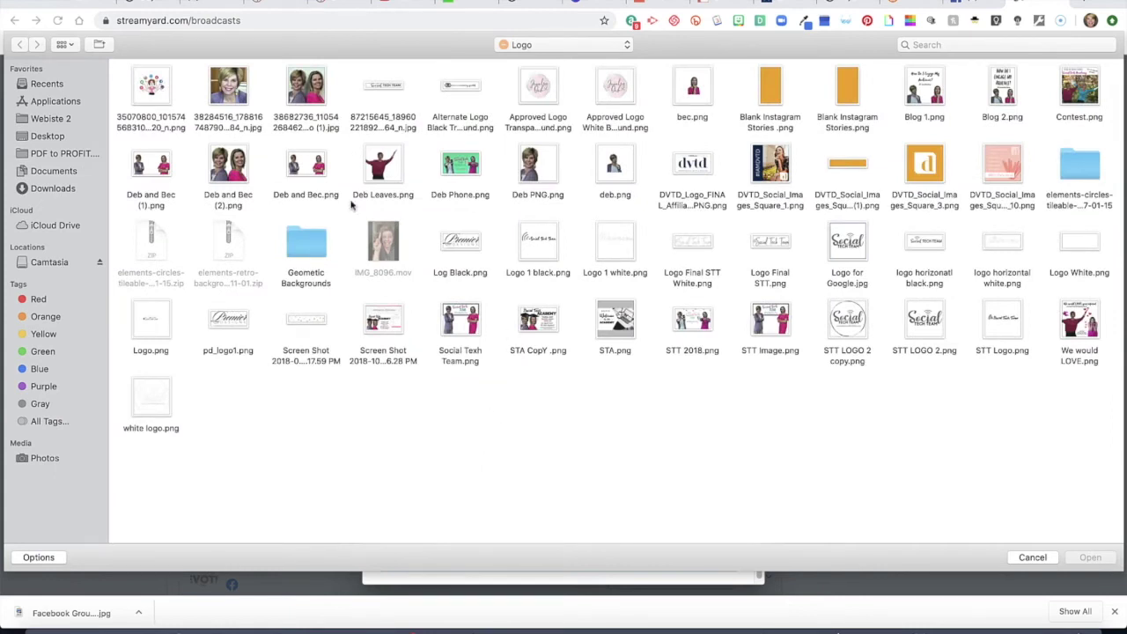
click(315, 170)
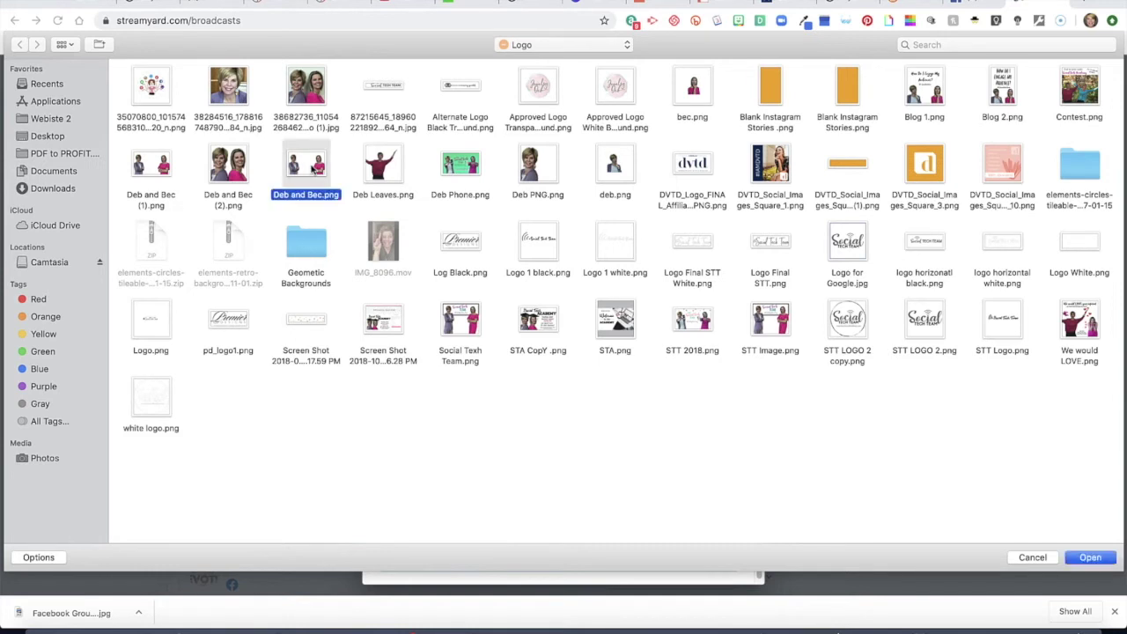
click(1090, 557)
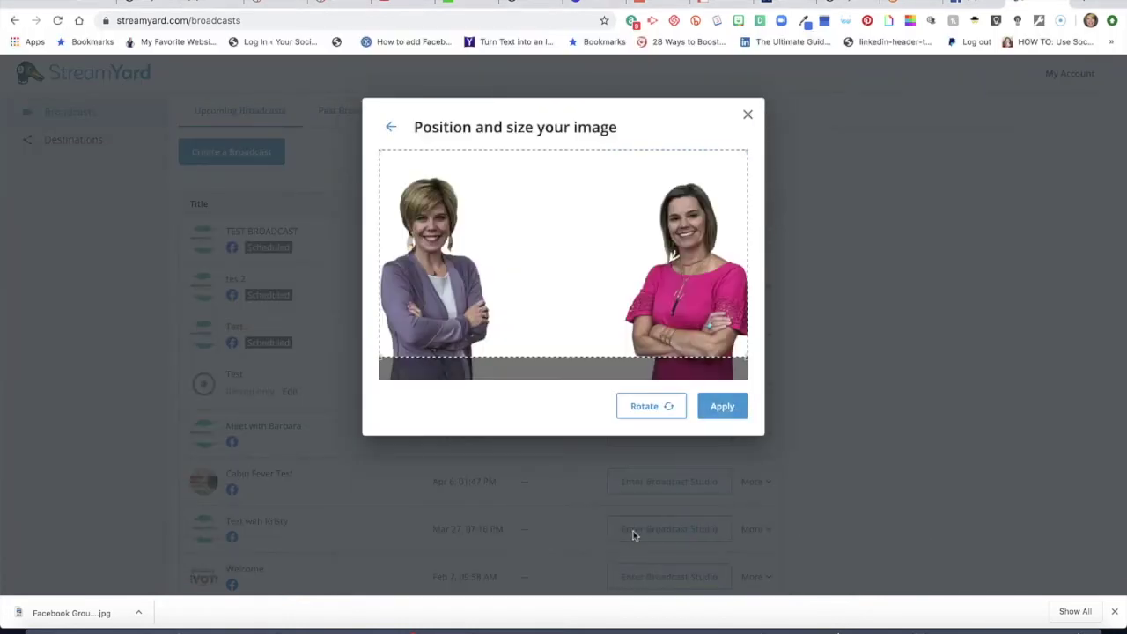
click(726, 407)
scroll(566, 478, down, 2)
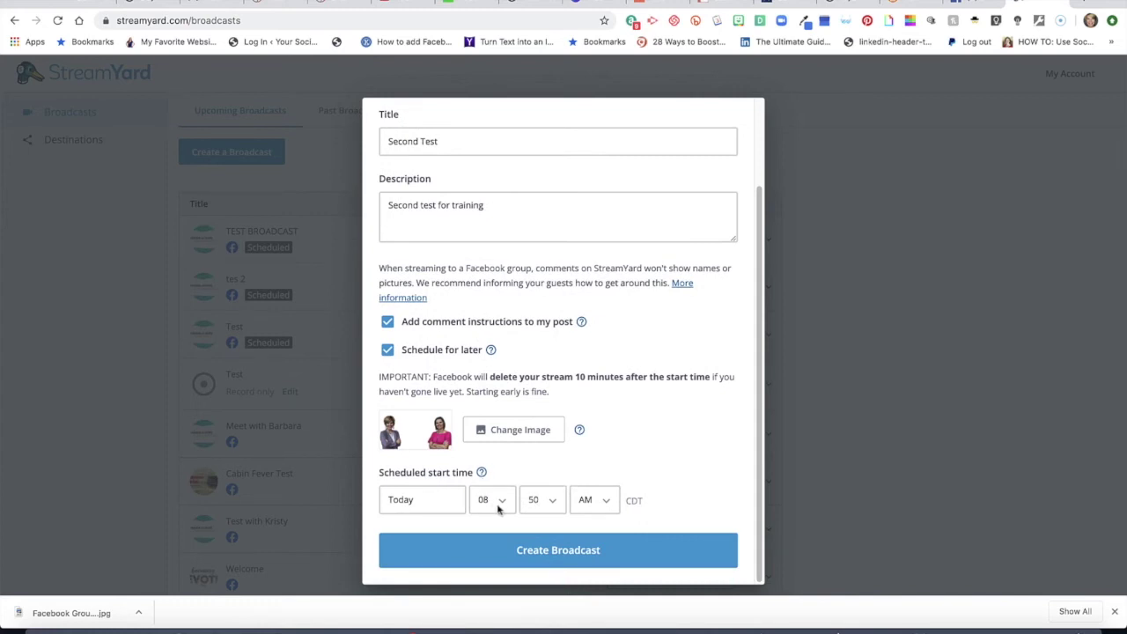
click(541, 552)
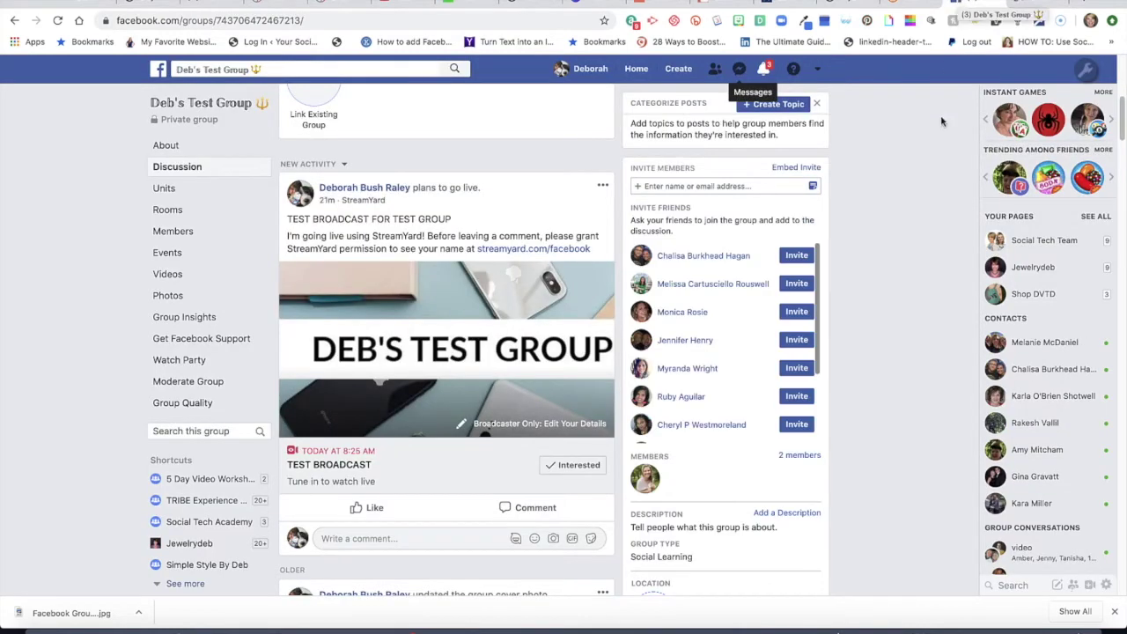
Switch to the Facebook test group, reload its page and set a reminder on the scheduled Second Test post
click(57, 19)
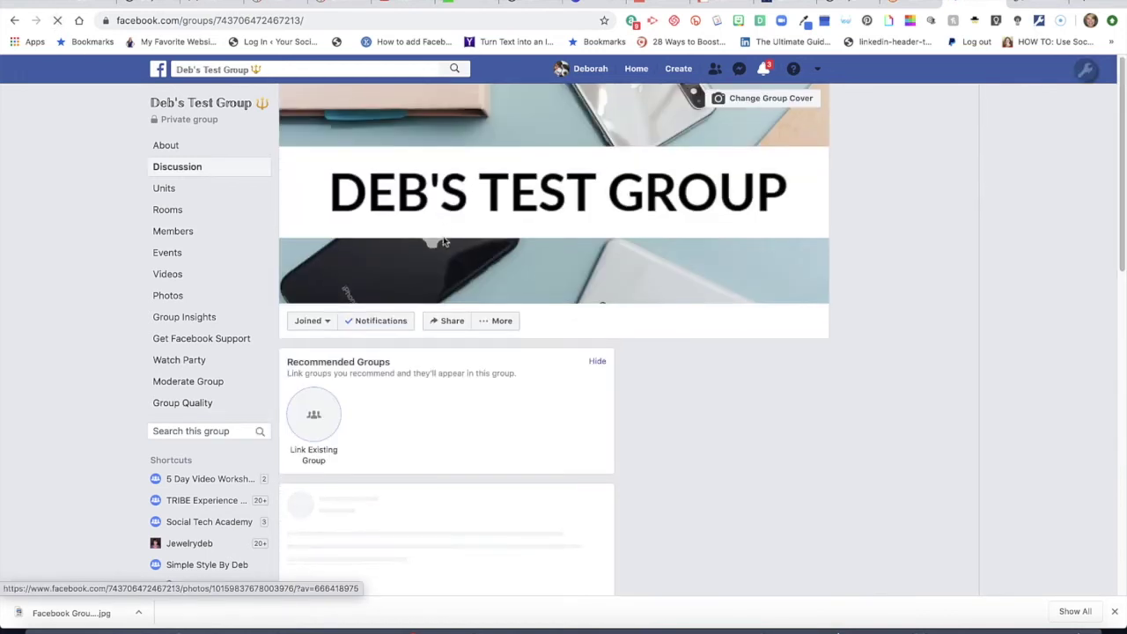
scroll(445, 229, down, 2)
scroll(467, 284, down, 4)
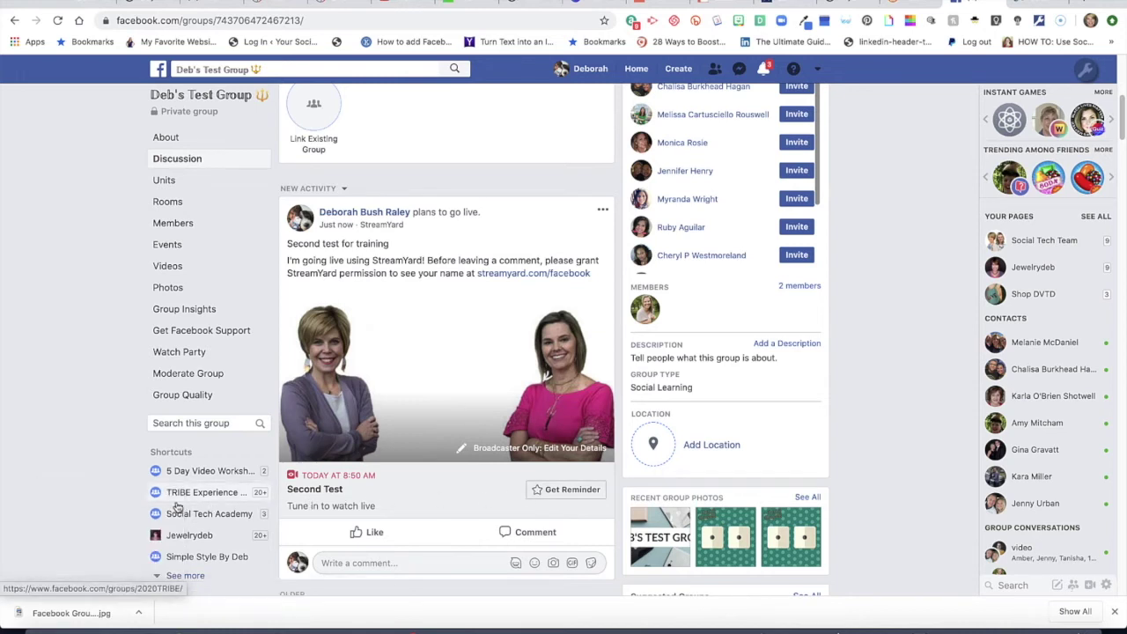
click(565, 493)
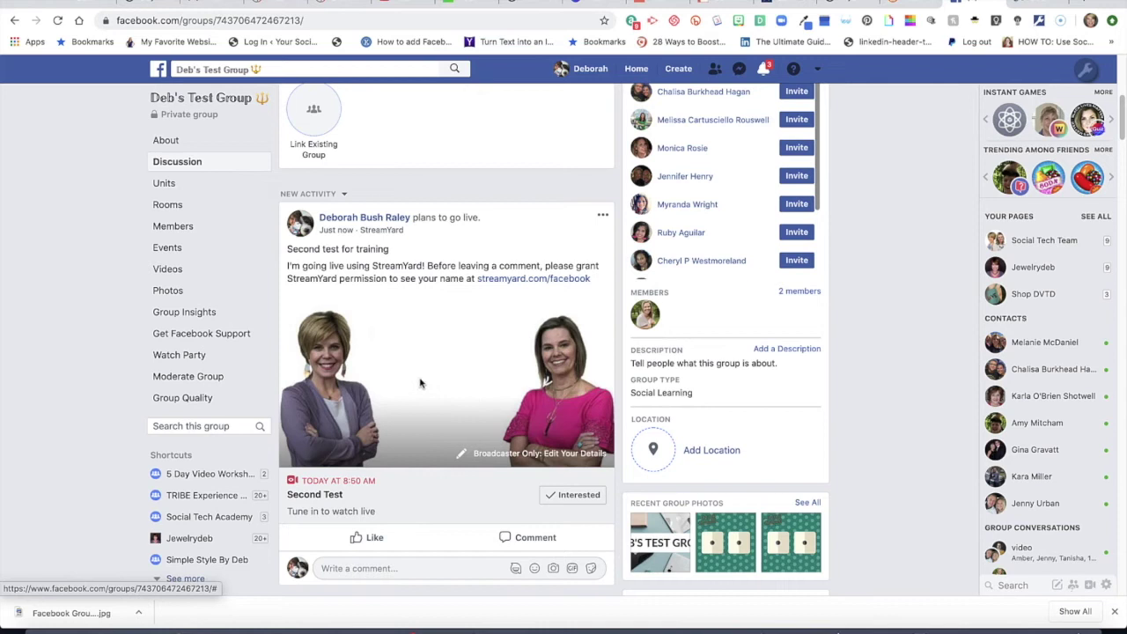
Switch back to StreamYard and enter the broadcast studio of Second Test with the prefilled display name
key(ctrl+Tab)
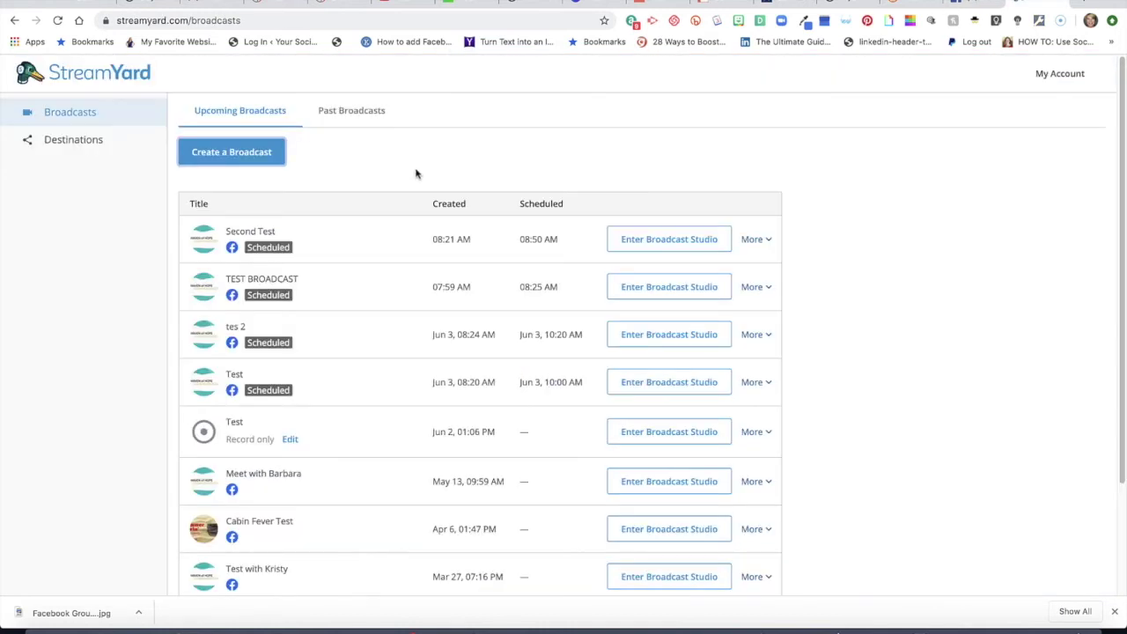
scroll(417, 173, down, 1)
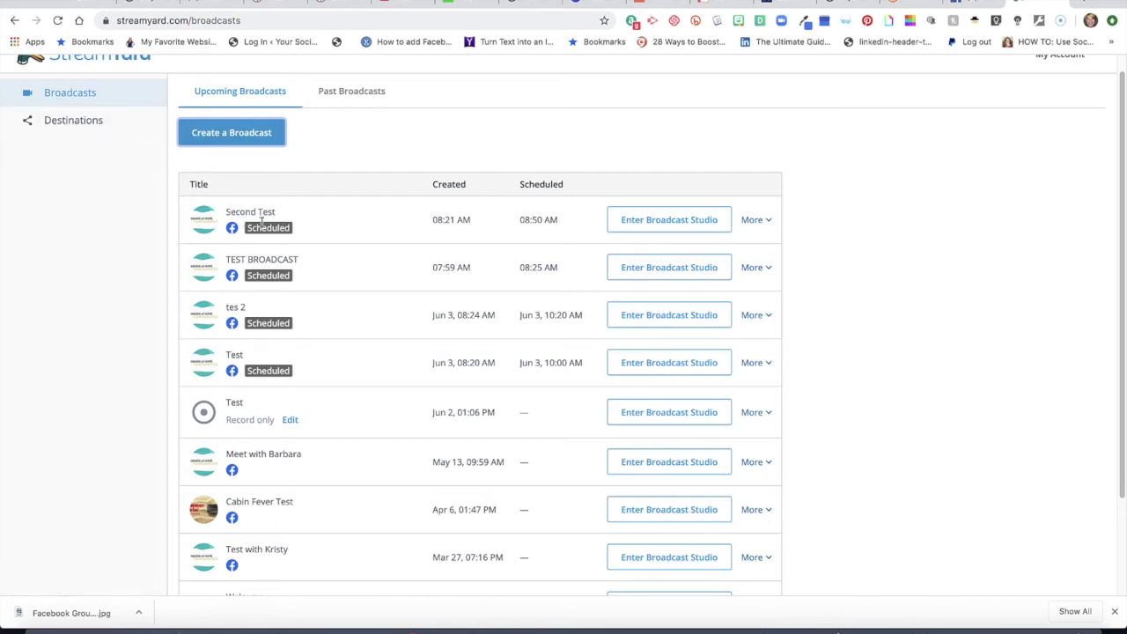
click(639, 221)
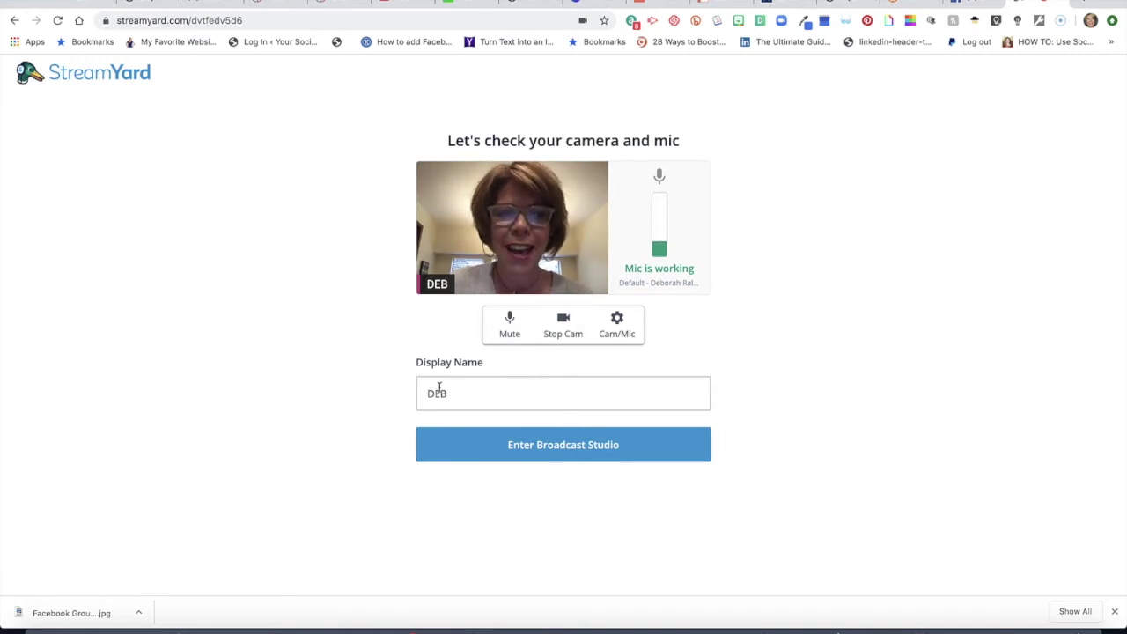
click(539, 444)
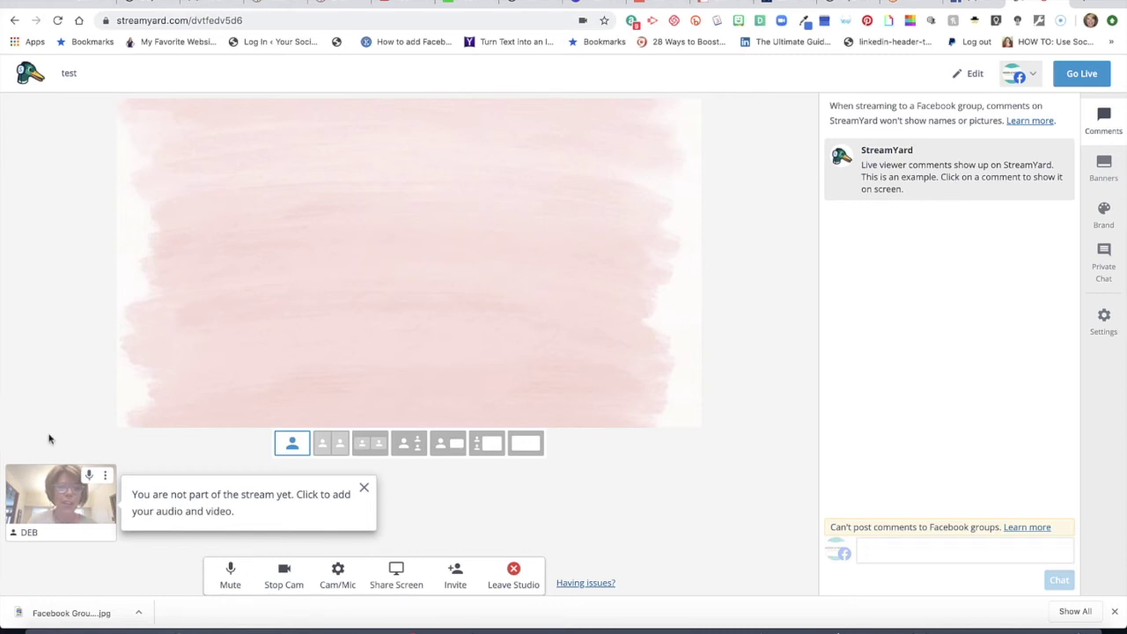
Add the host's camera to the stream, view the guest invitation link and close the downloads bar
mouse_move(57, 517)
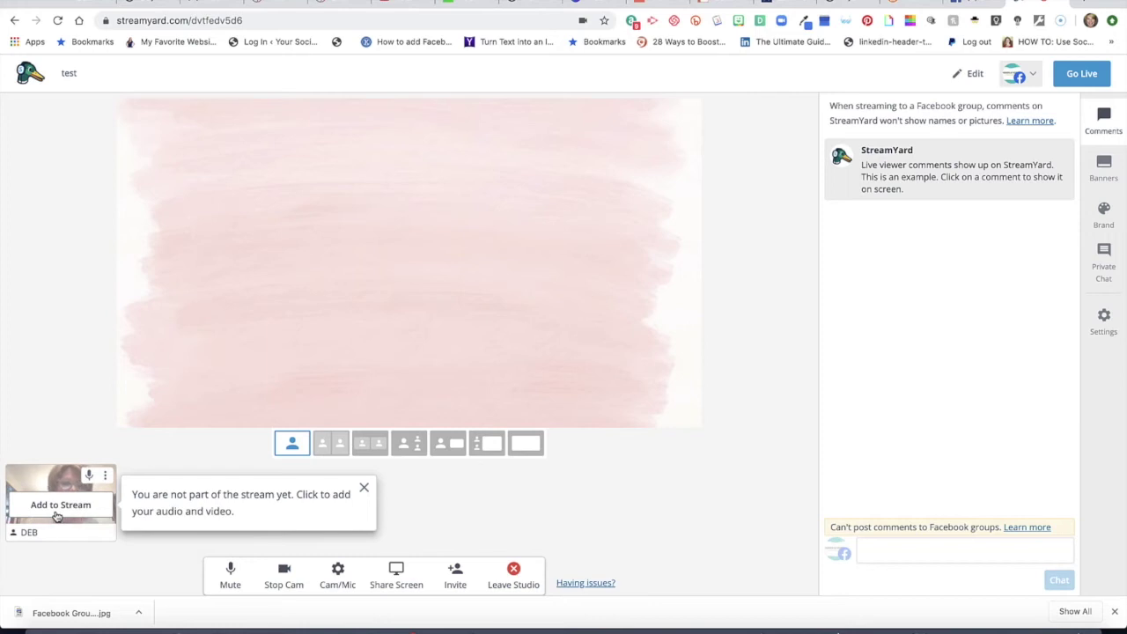
click(59, 507)
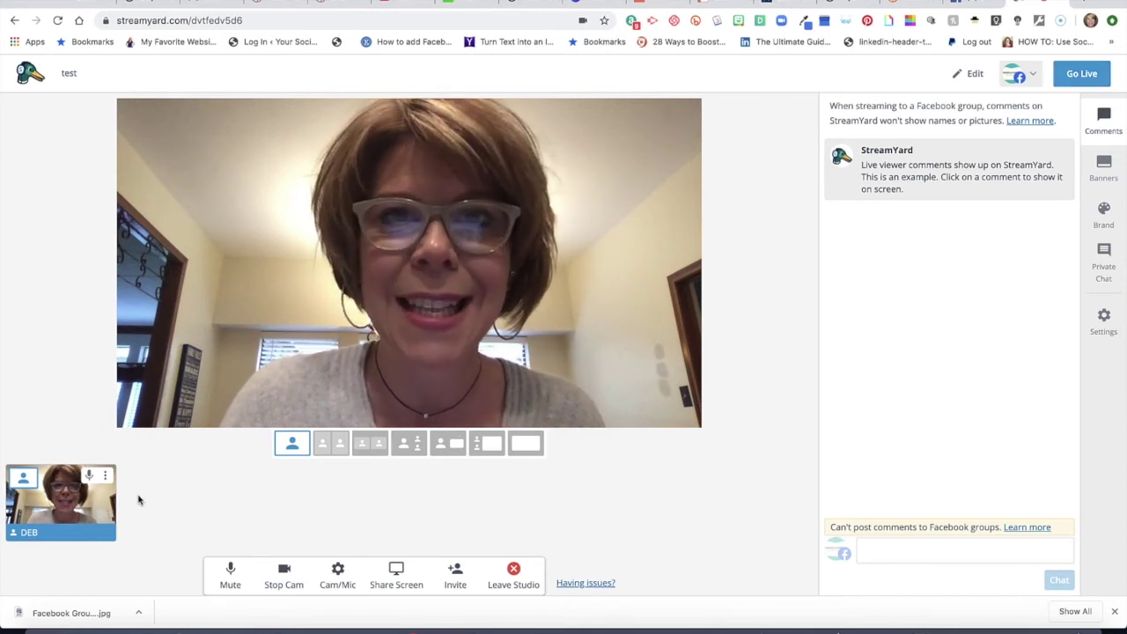
click(456, 574)
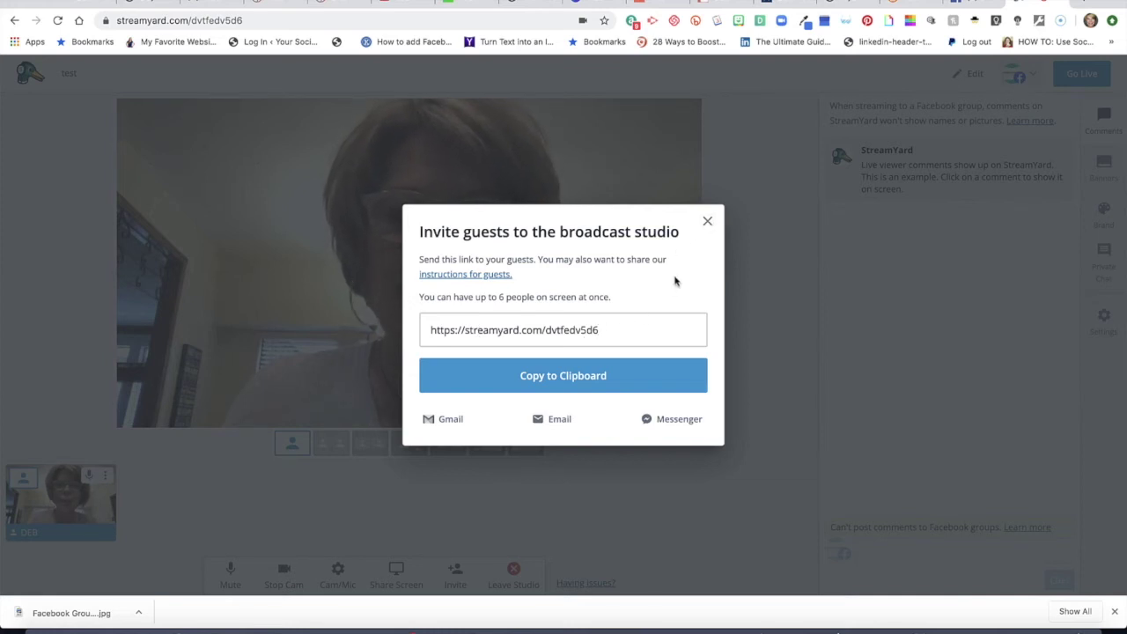
click(707, 221)
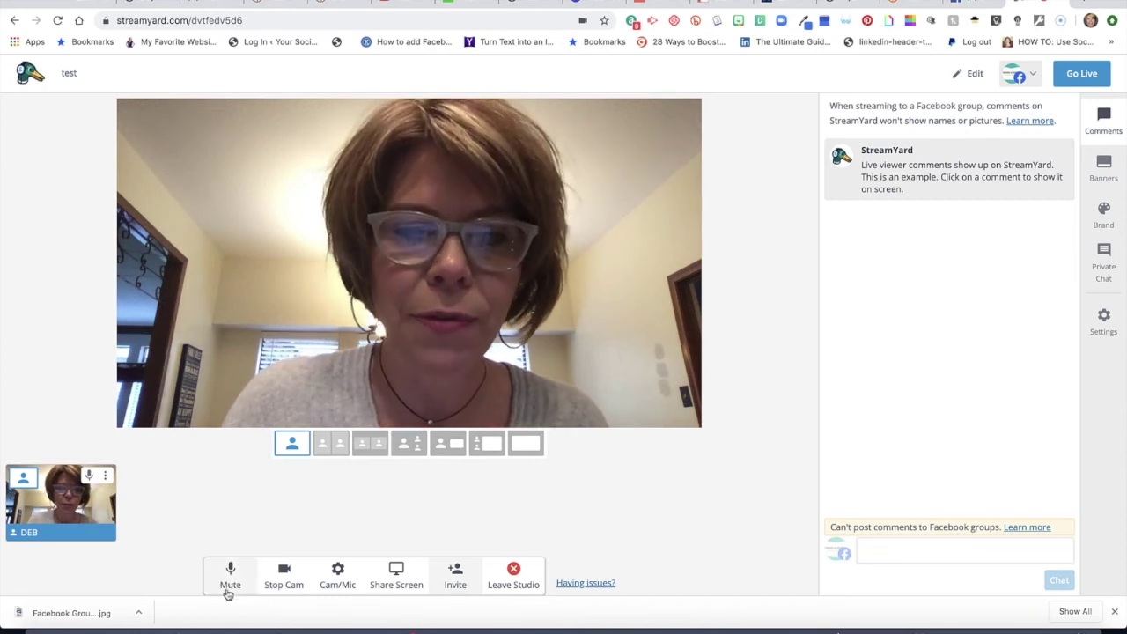
click(1114, 613)
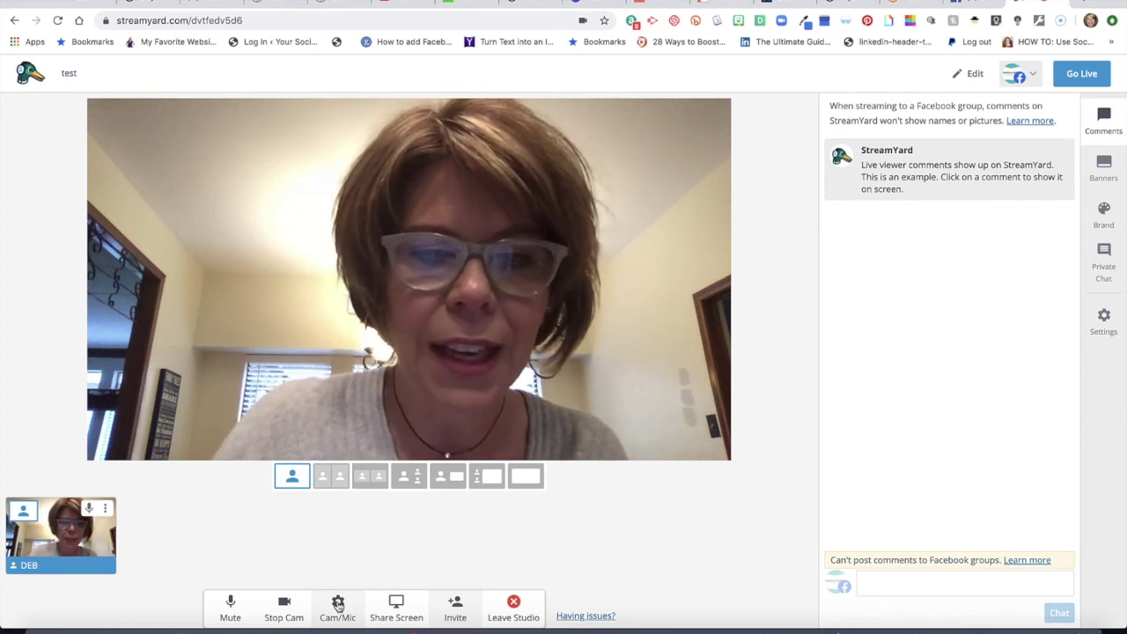
Share the browser tab of the Facebook test group without audio and return to the broadcast studio
click(396, 607)
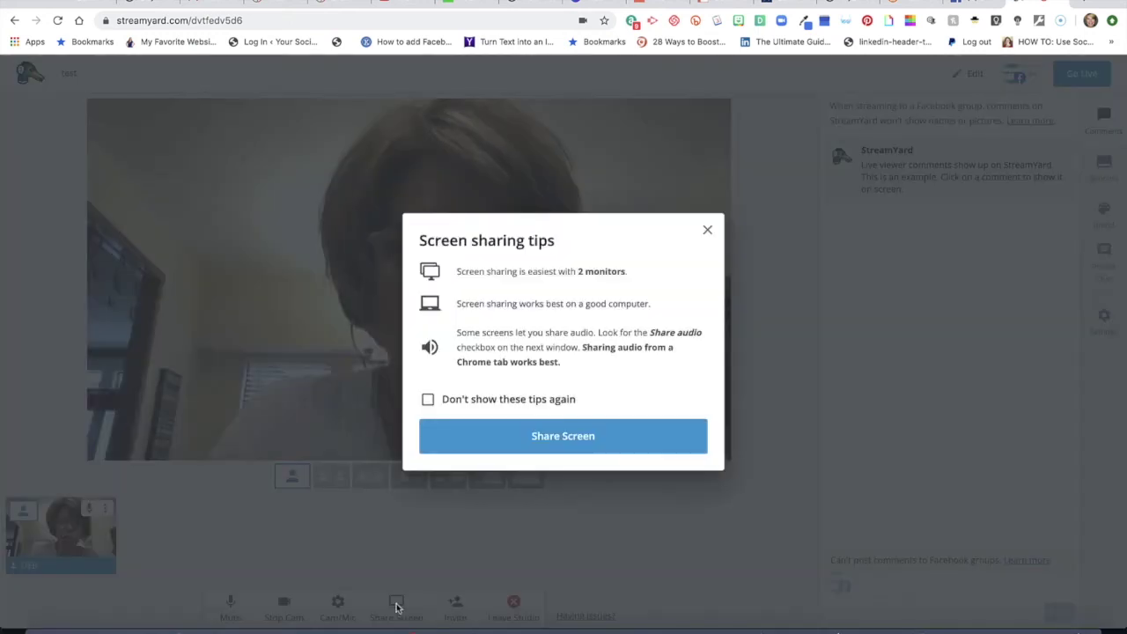
click(536, 439)
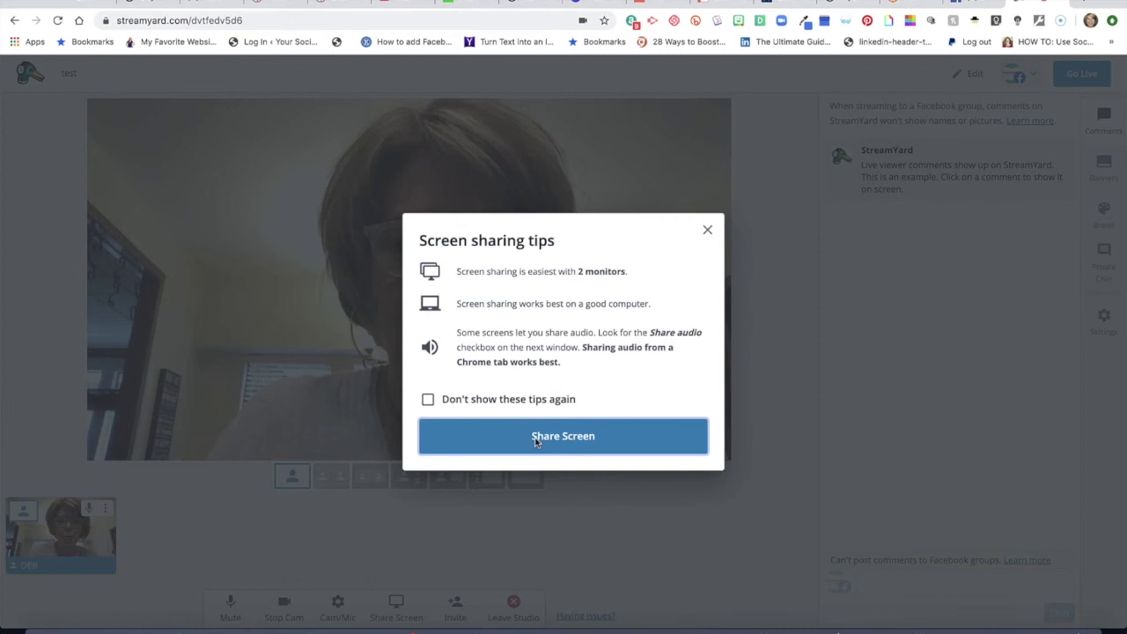
click(695, 91)
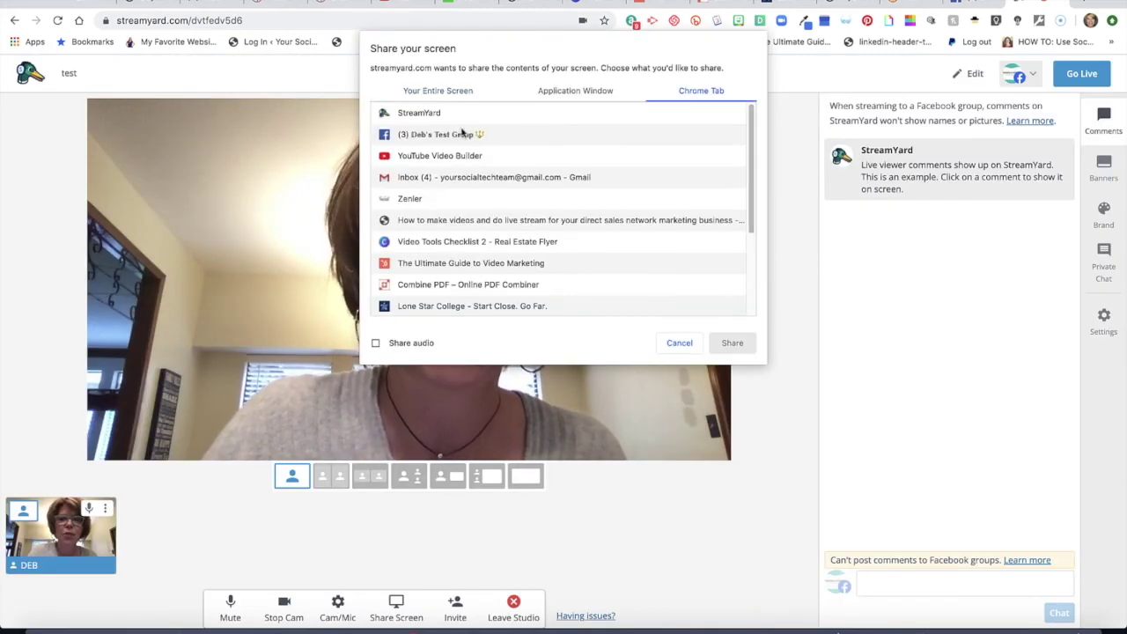
scroll(472, 199, down, 1)
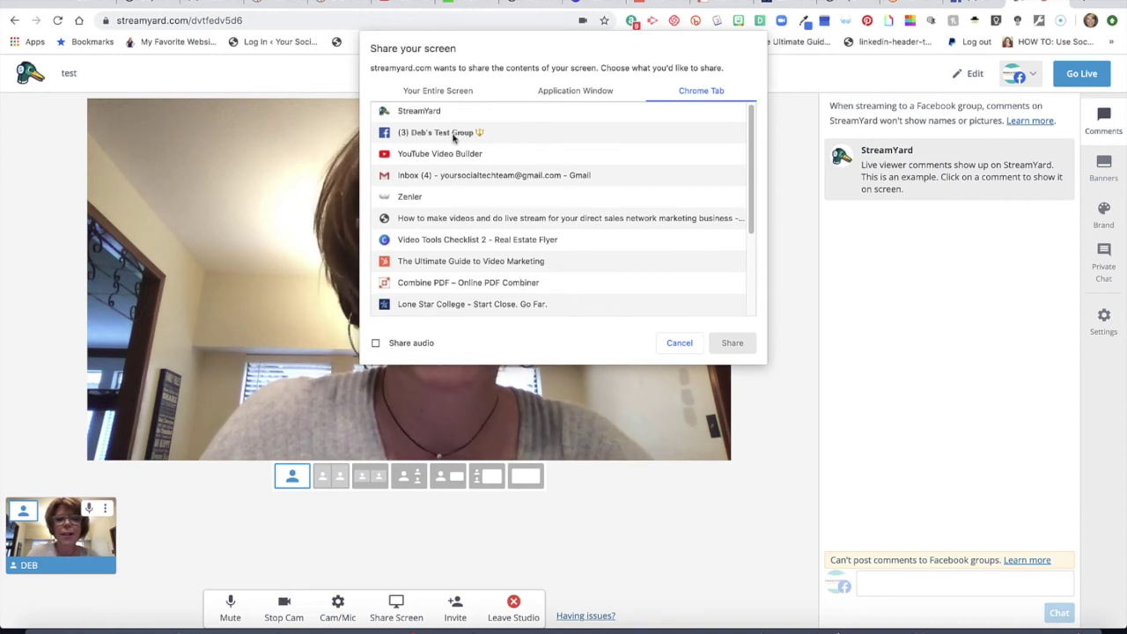
click(455, 137)
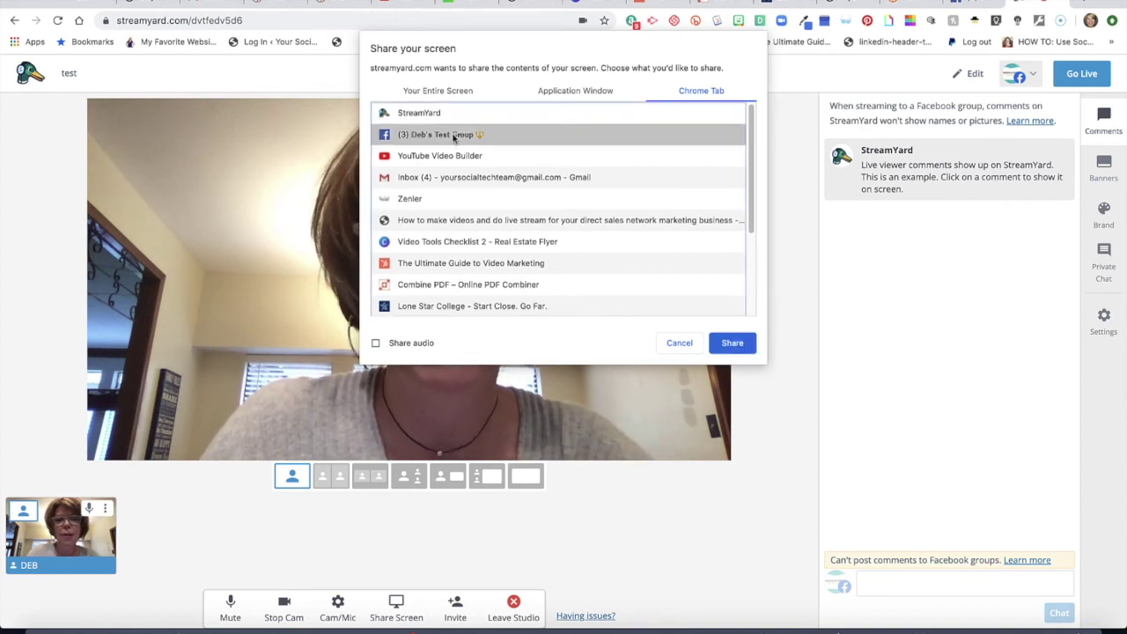
click(742, 347)
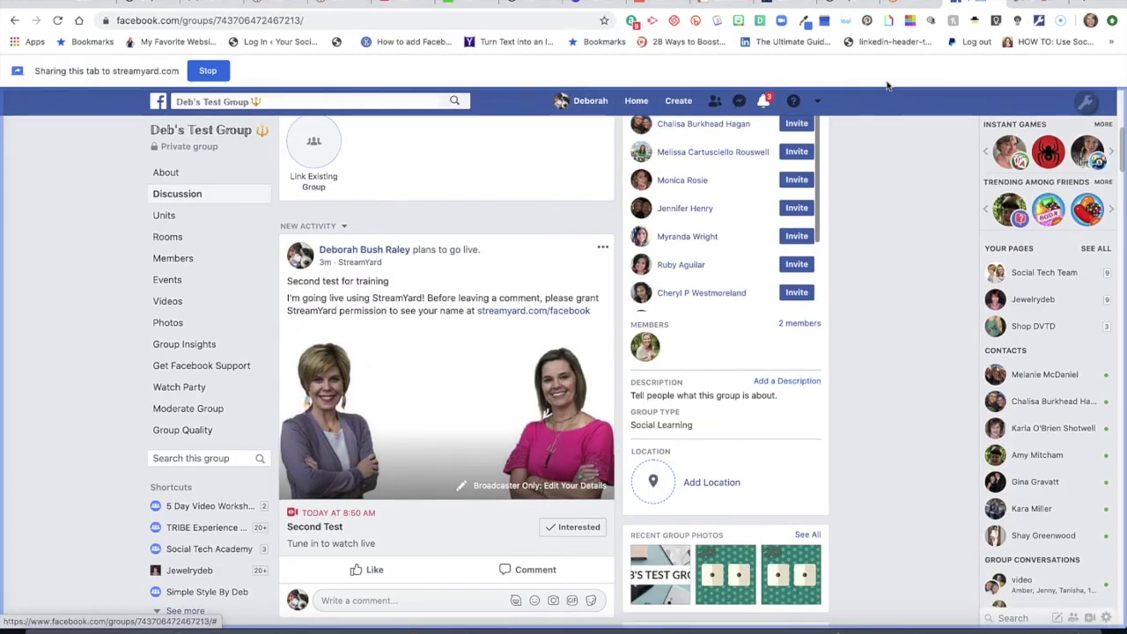
click(1024, 7)
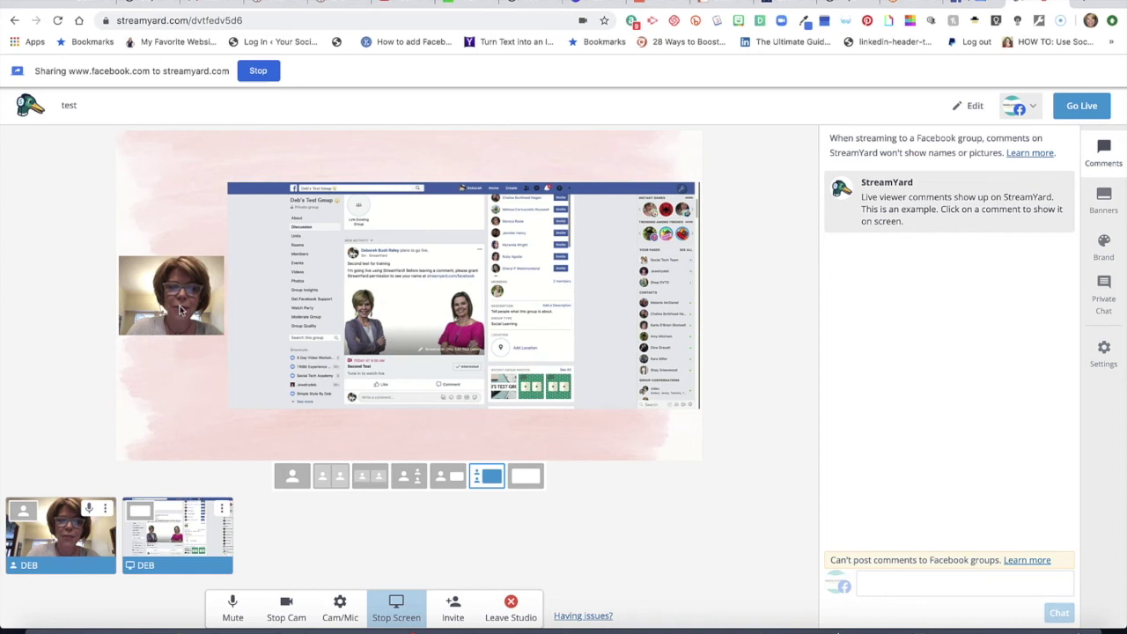
Use the layout showing only the shared screen, then take it off the stream and stop sharing
click(517, 481)
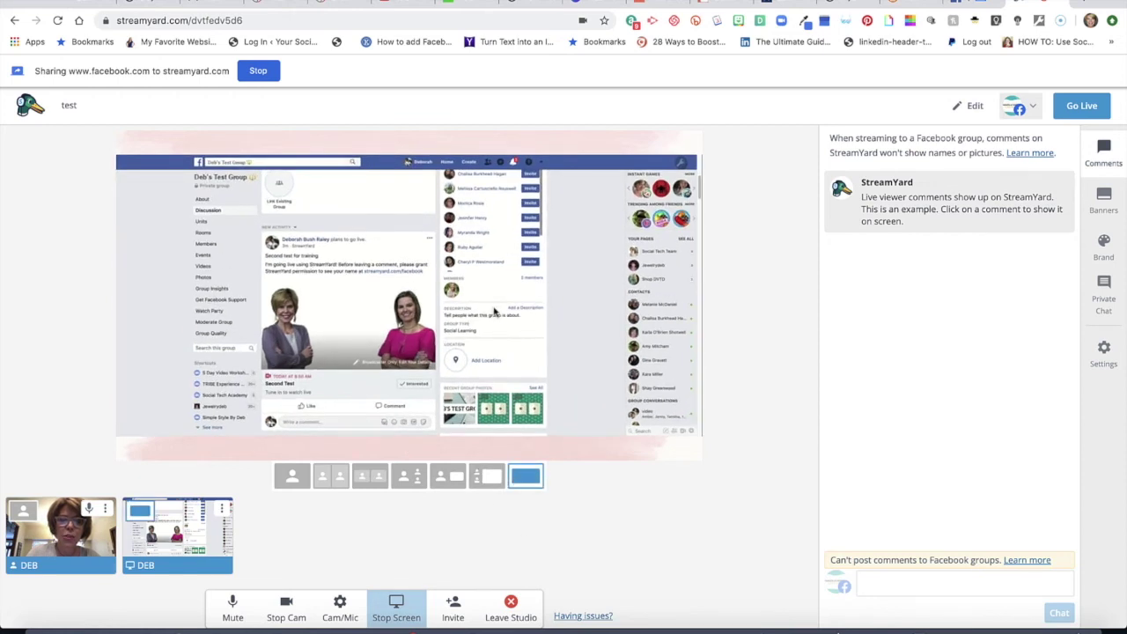
mouse_move(96, 537)
mouse_move(185, 529)
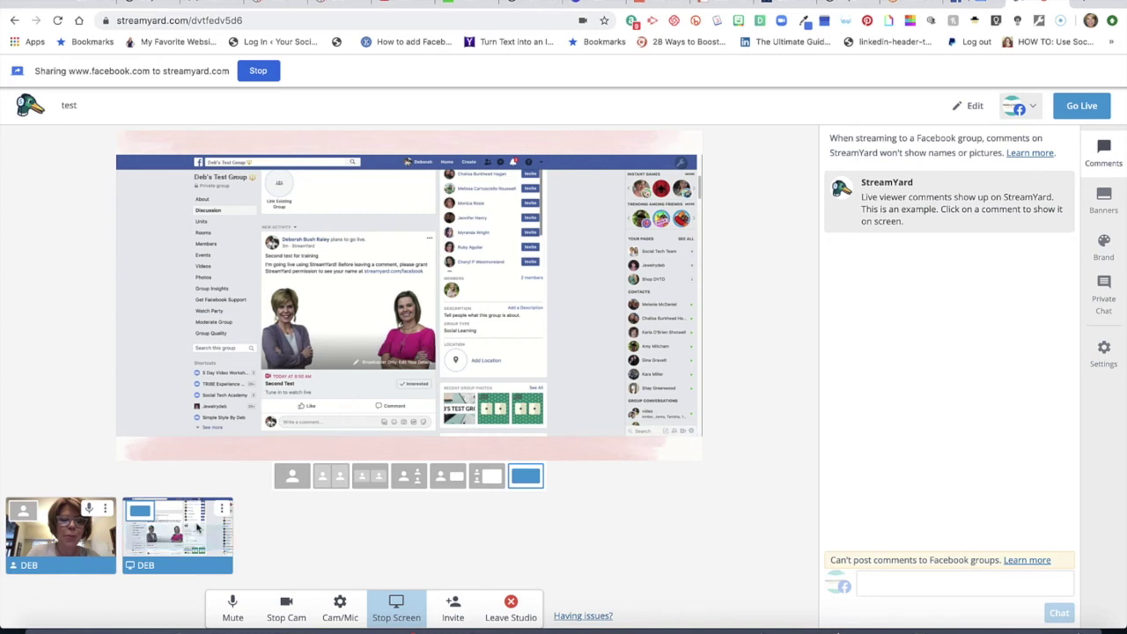
click(159, 537)
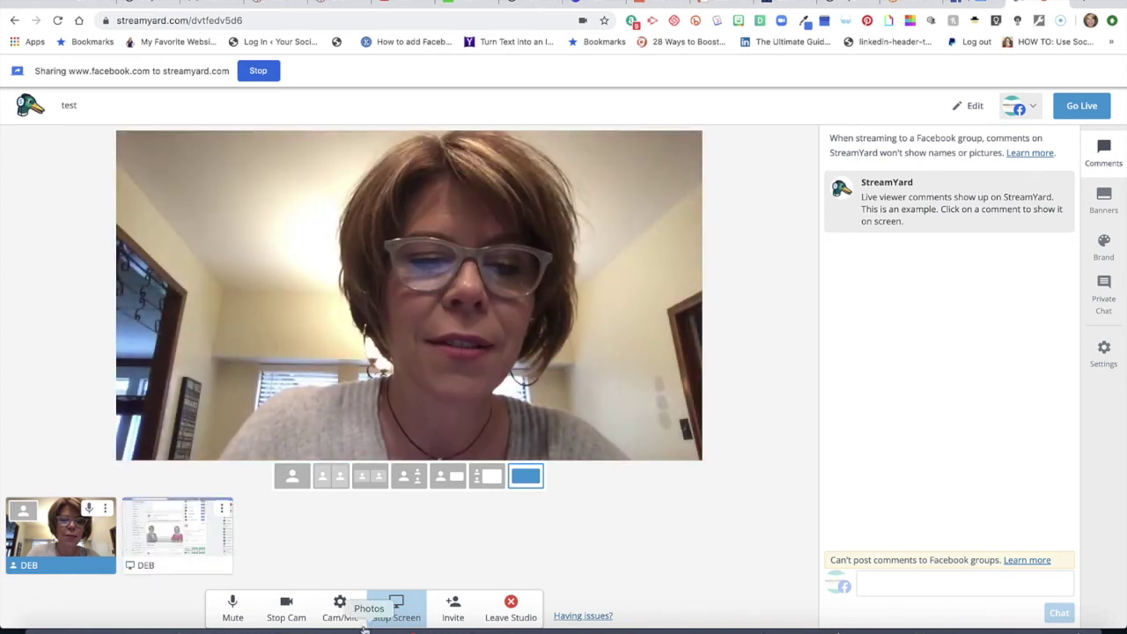
click(397, 608)
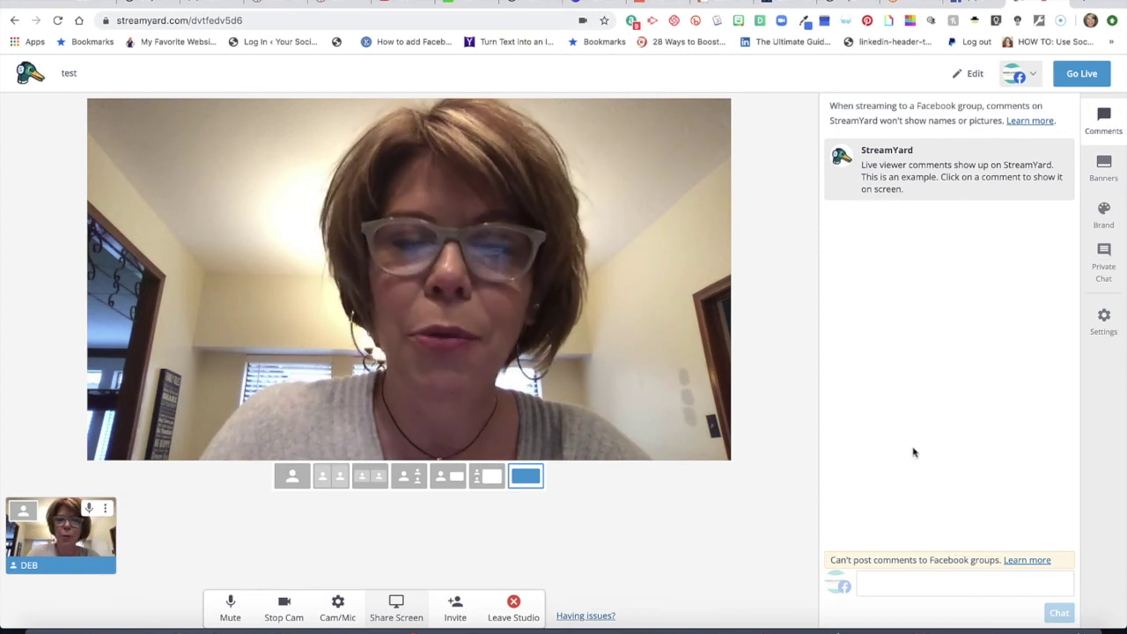
Check the StreamYard permission link in the Facebook group's Second Test post and return to the studio
click(976, 3)
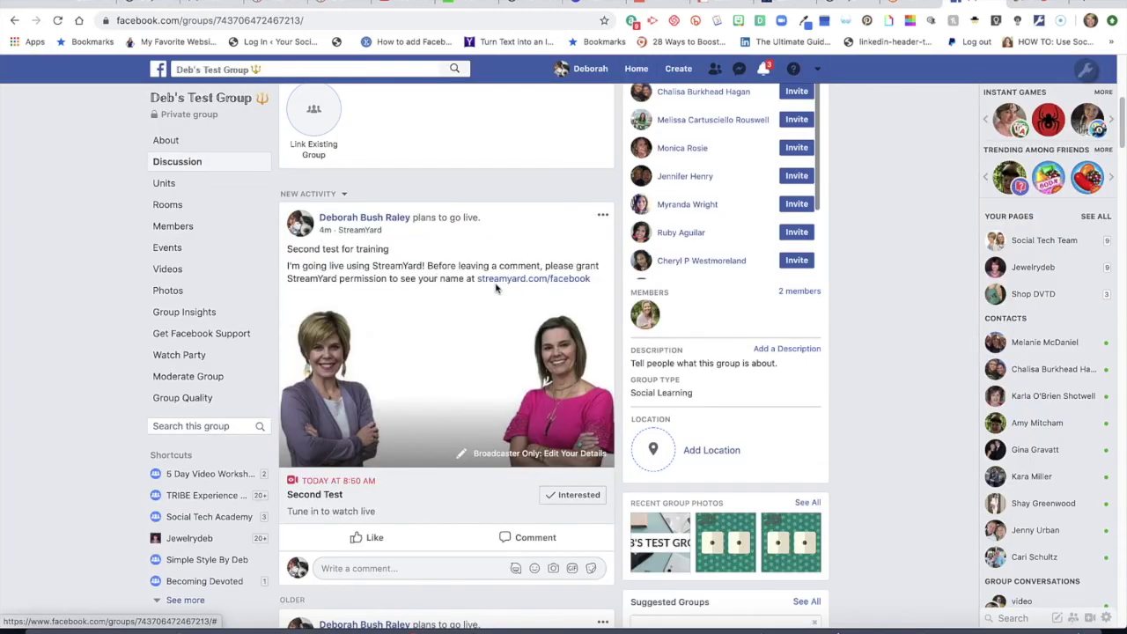
click(1015, 5)
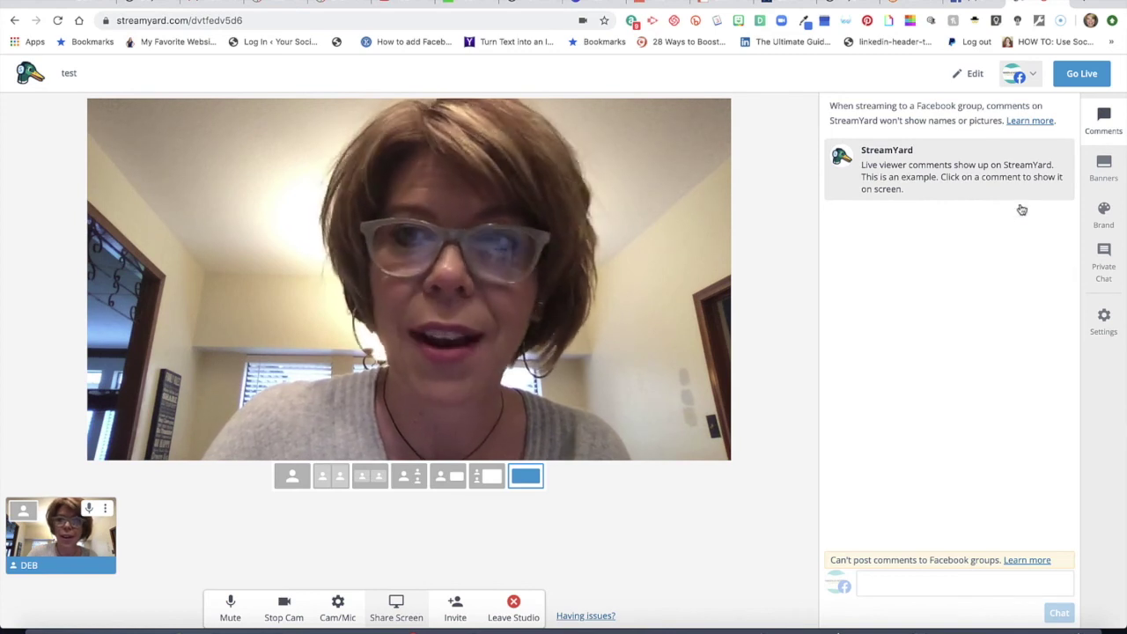
click(1106, 168)
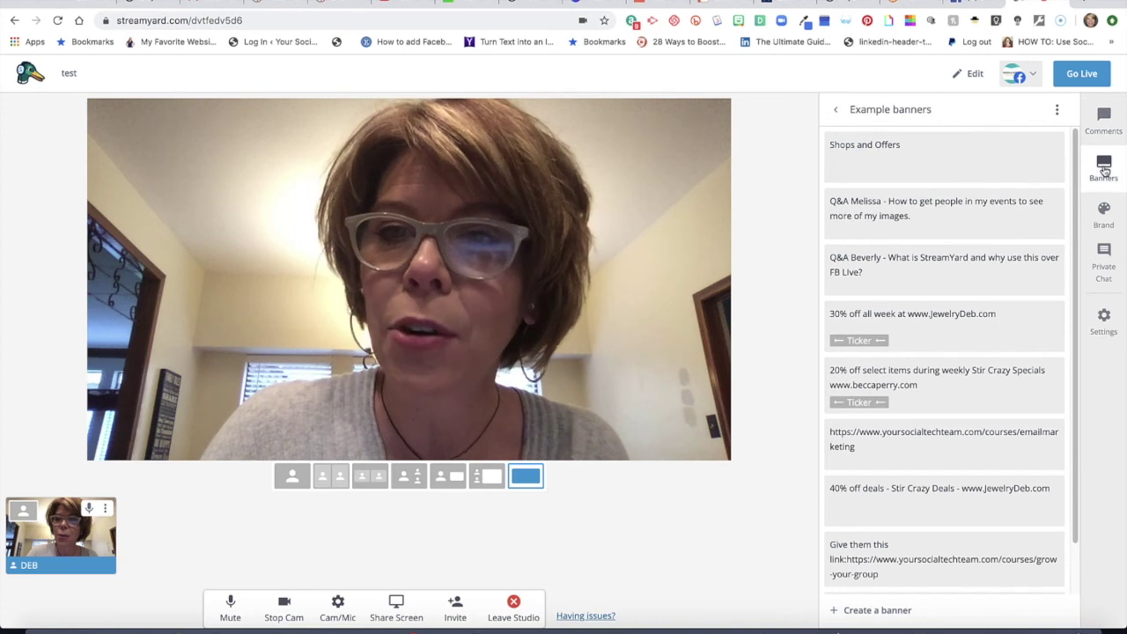
mouse_move(939, 192)
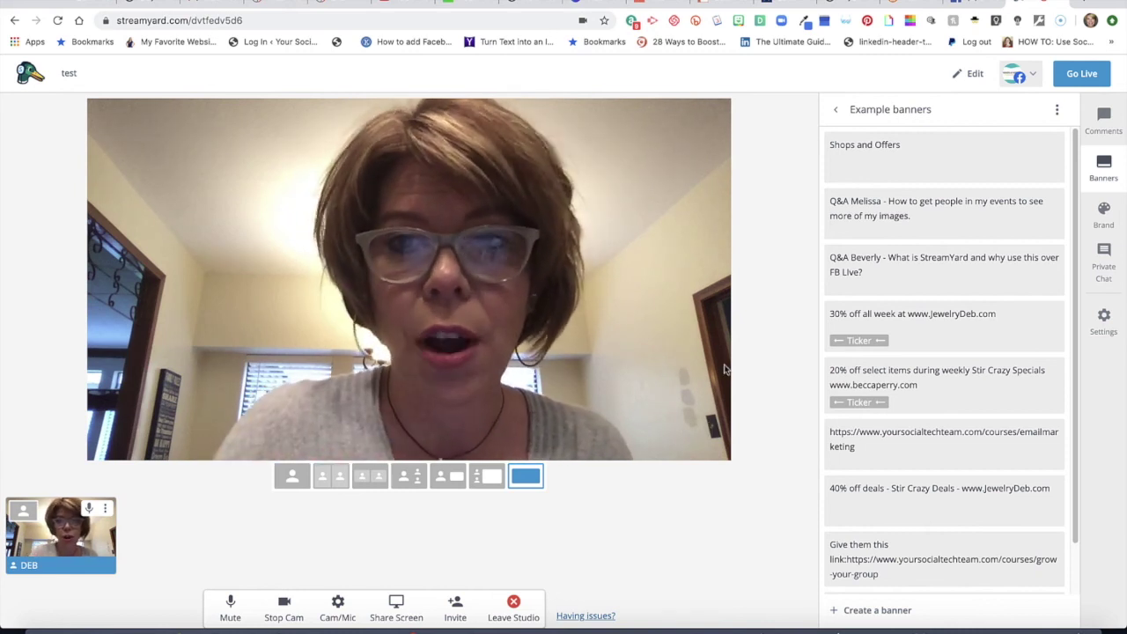
mouse_move(949, 410)
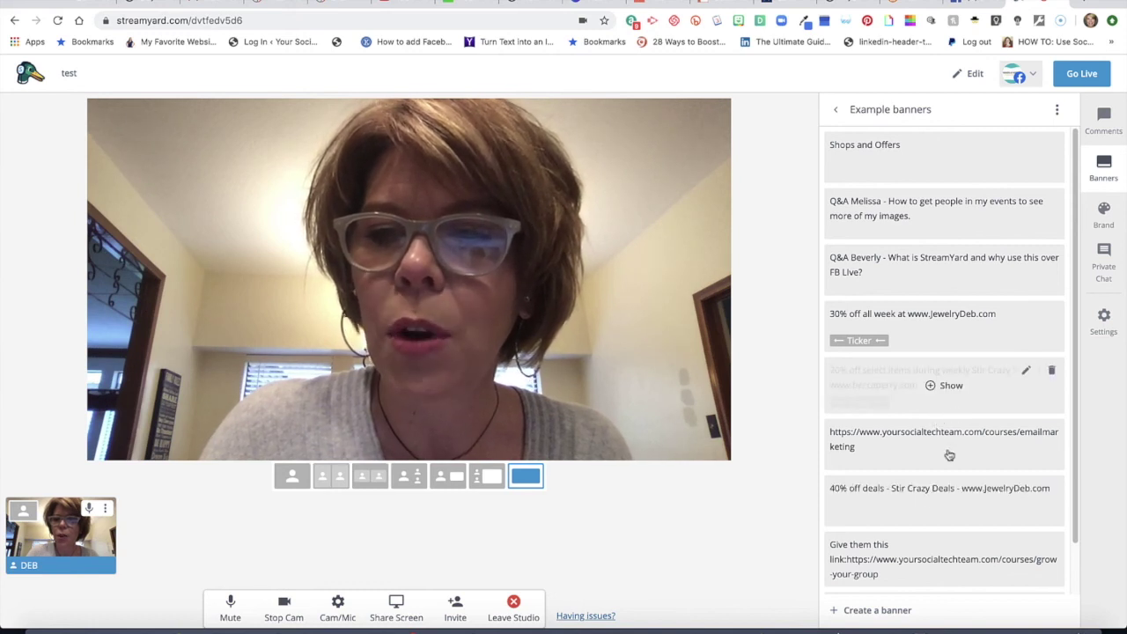
click(946, 502)
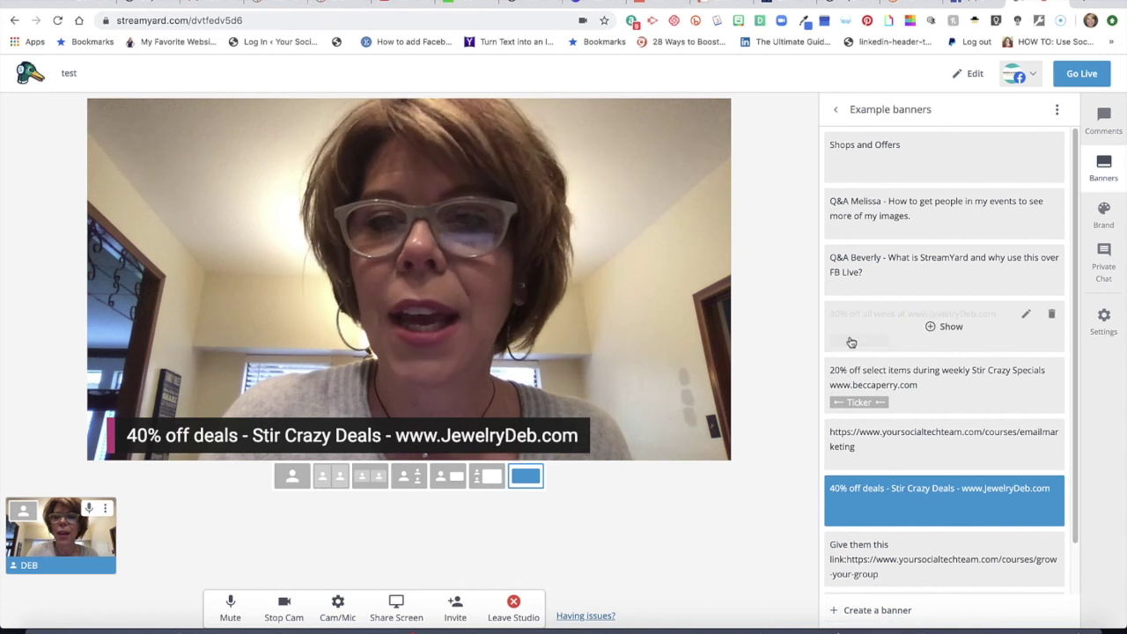
click(950, 504)
scroll(947, 502, down, 1)
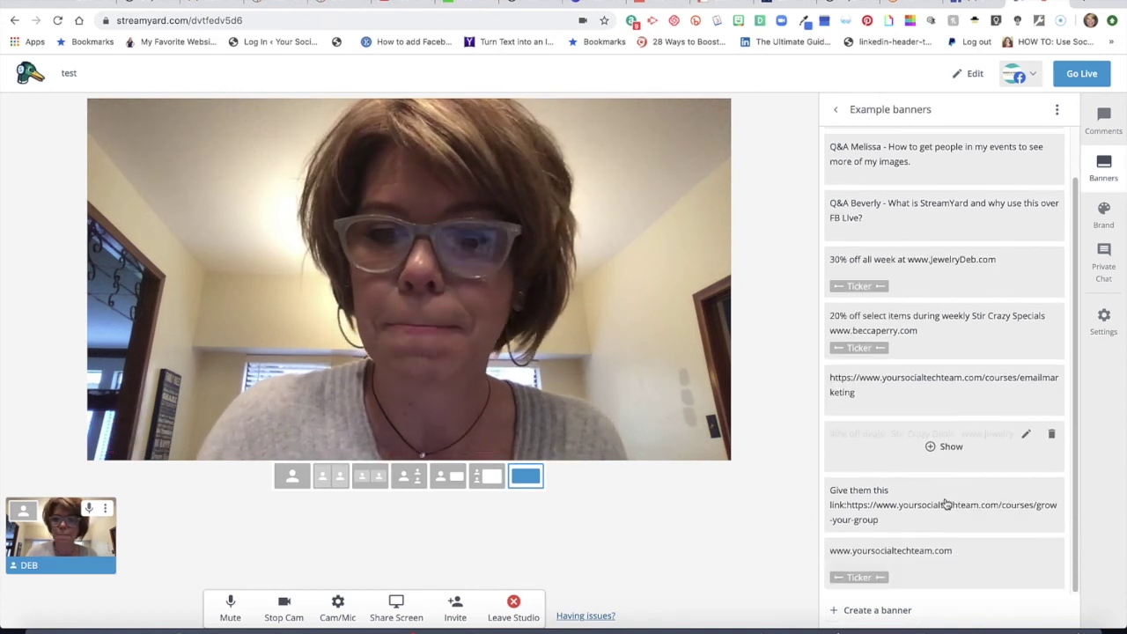
In the brand settings, try the StreamYard logo and replace it with the Jewelry Deb logo
click(1102, 214)
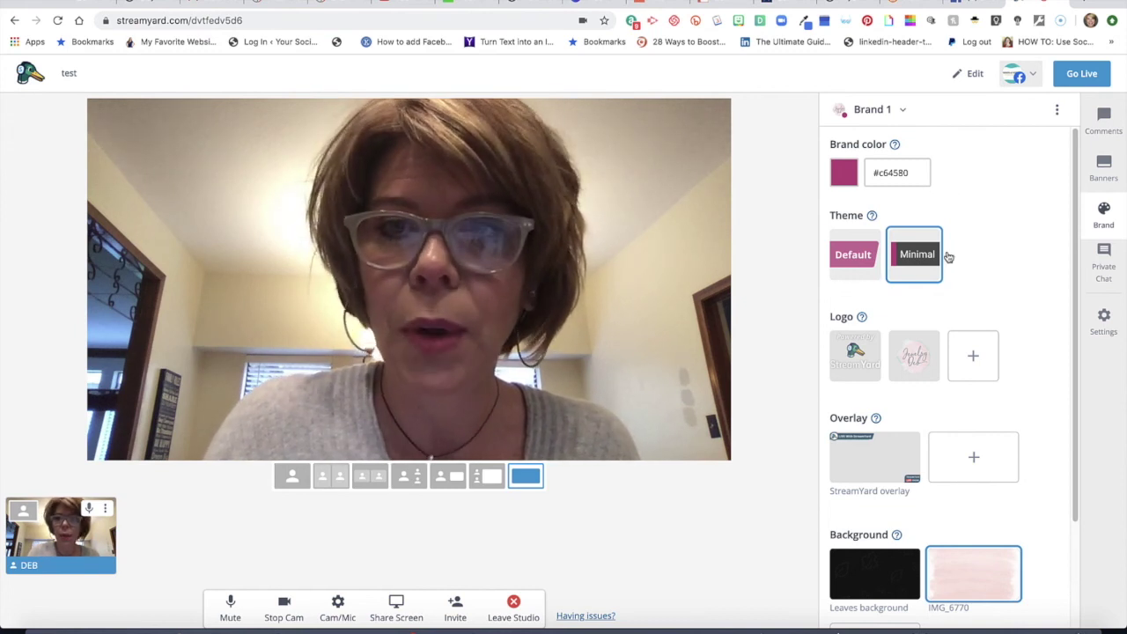
click(855, 358)
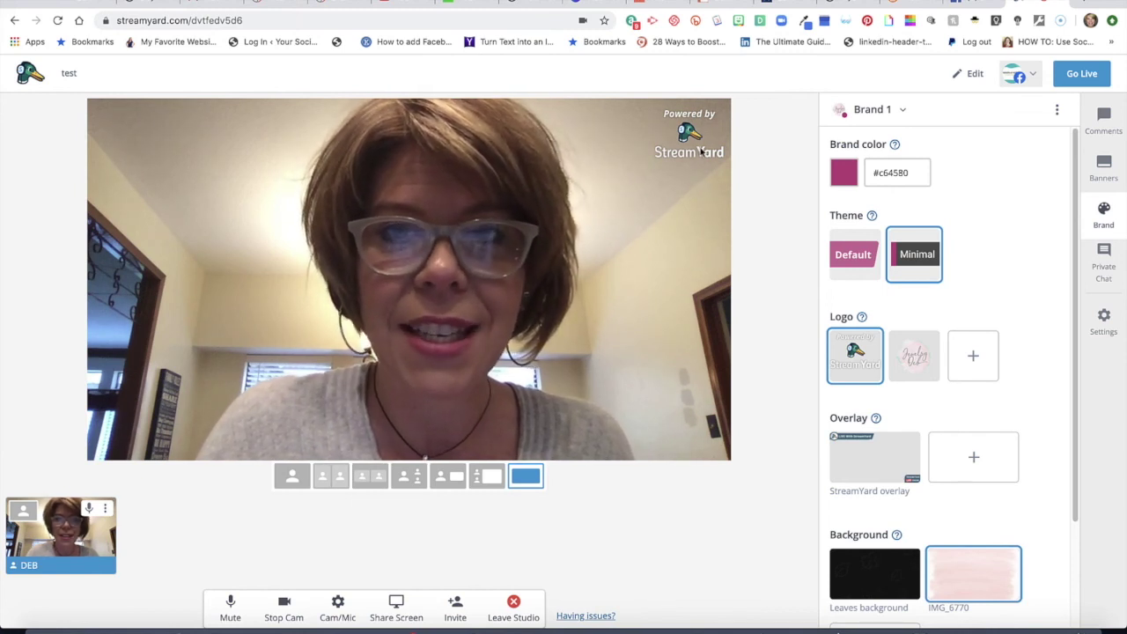
mouse_move(912, 366)
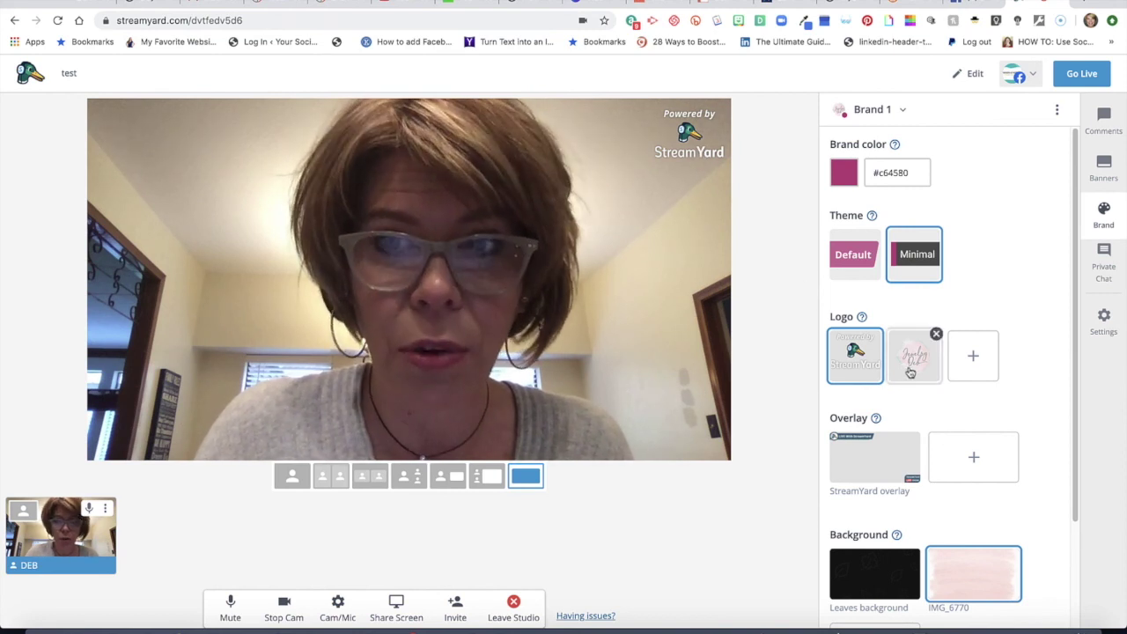
click(911, 372)
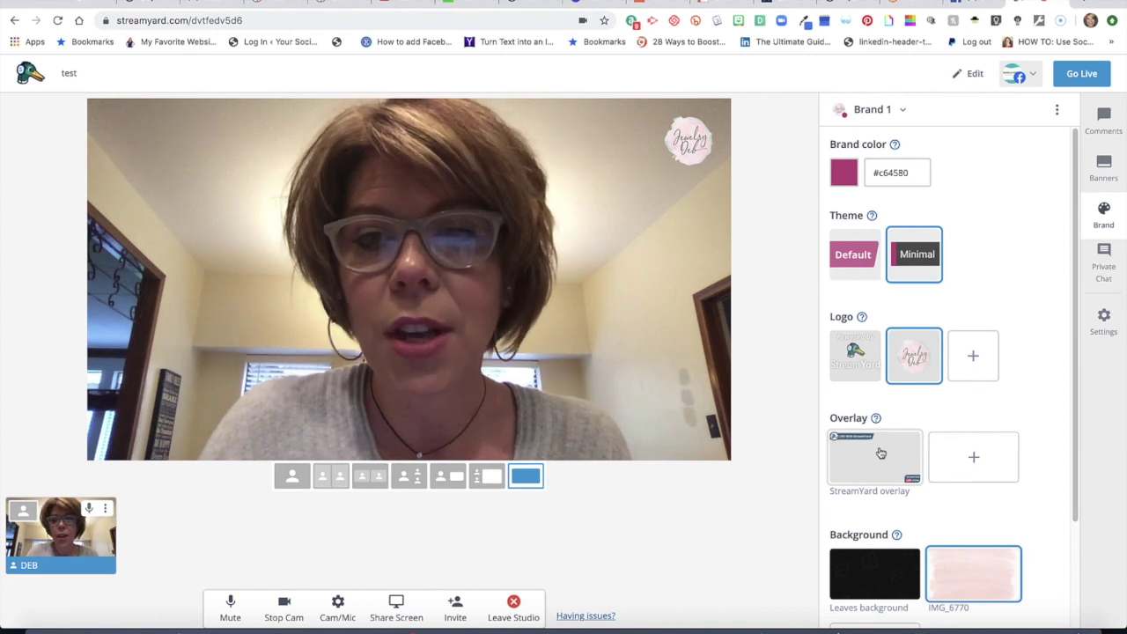
Show the StreamYard overlay on the stream, remove it again and look through the remaining brand options
click(872, 463)
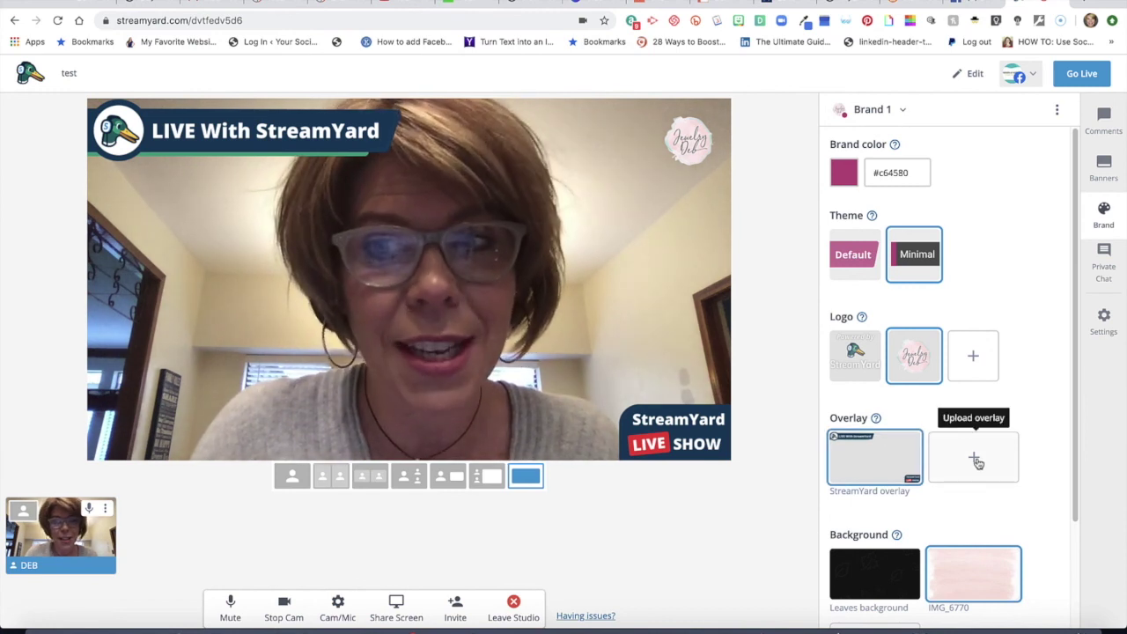
click(884, 464)
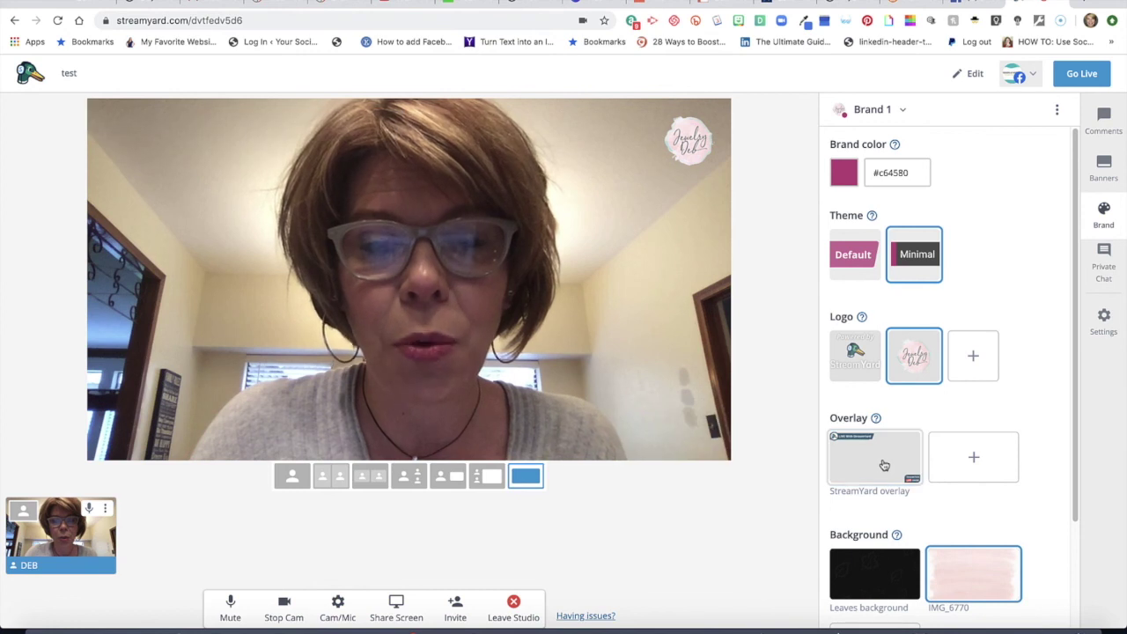
scroll(884, 465, down, 5)
click(1104, 214)
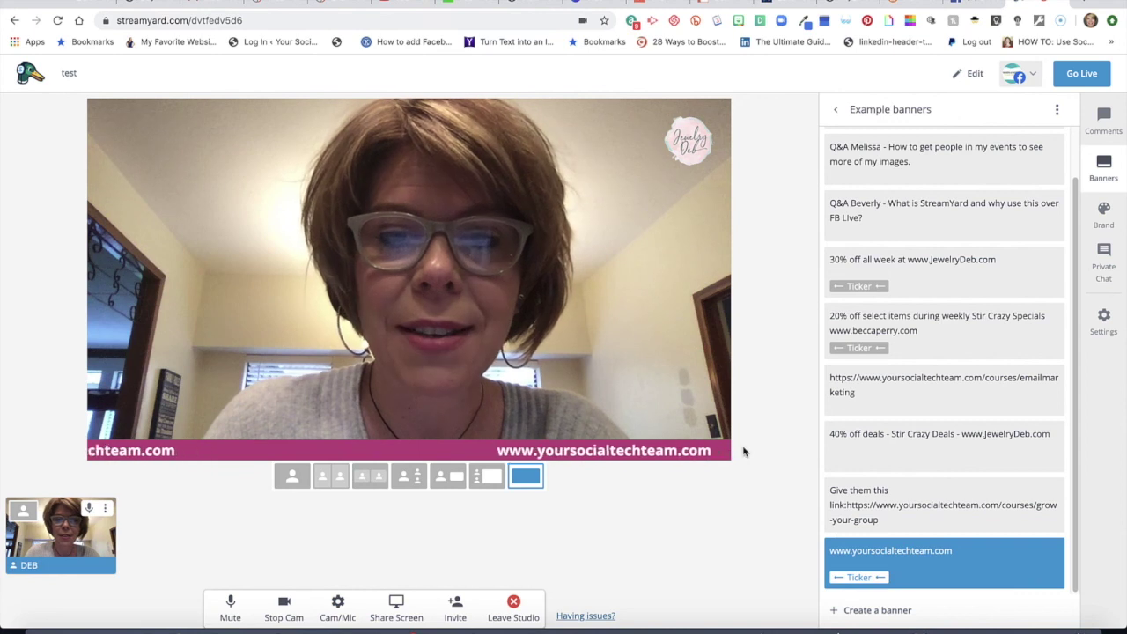
click(1104, 262)
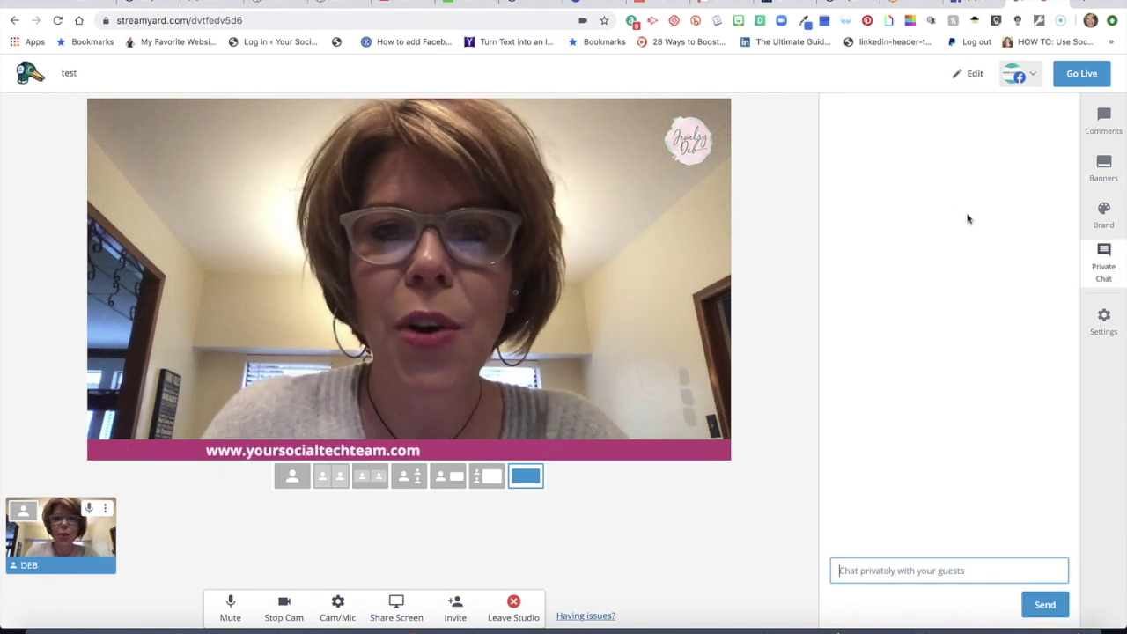